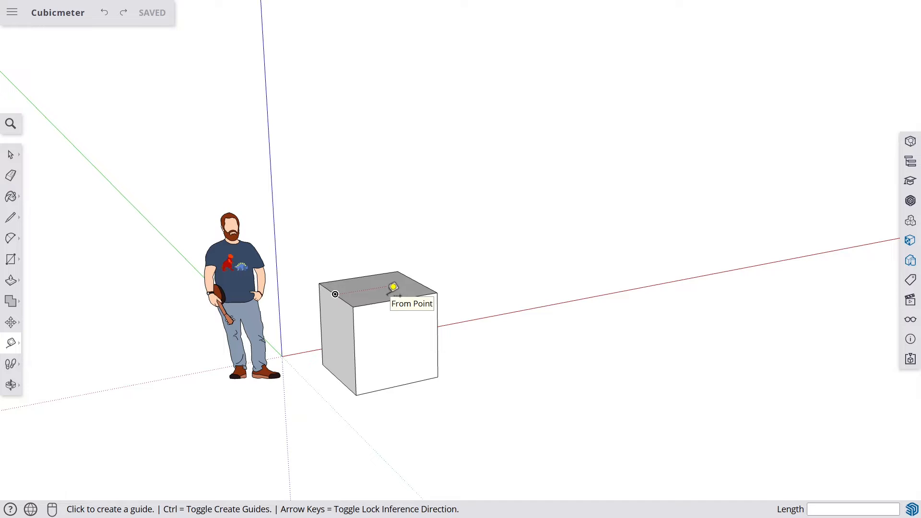
{"action": "left_click", "coordinate": [414, 282]}
{"action": "left_click", "coordinate": [93, 315]}
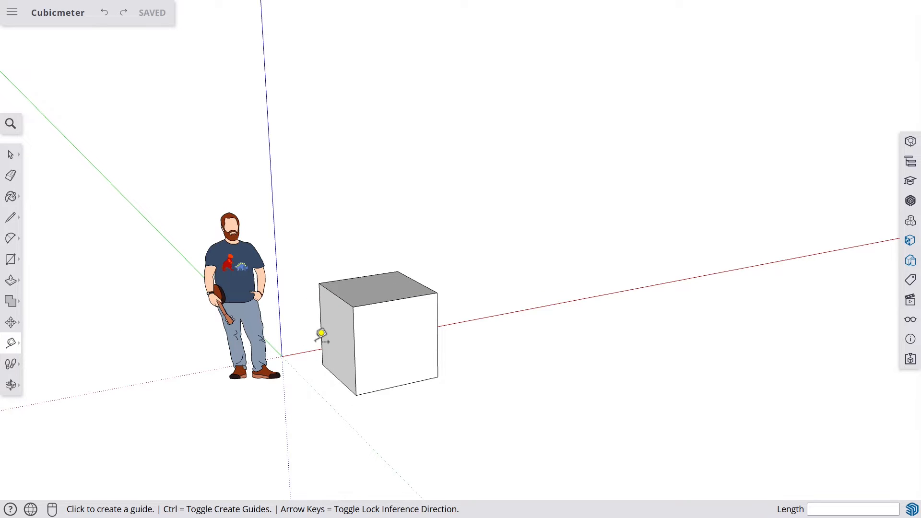
{"action": "middle_click_drag", "start_coordinate": [321, 332], "coordinate": [336, 324]}
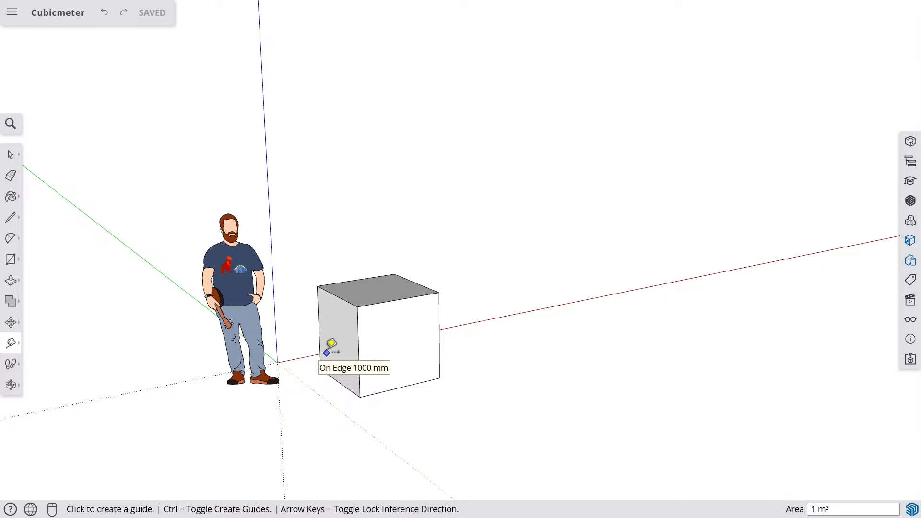
{"action": "middle_click_drag", "start_coordinate": [329, 350], "coordinate": [241, 378]}
{"action": "middle_click_drag", "start_coordinate": [263, 331], "coordinate": [345, 333], "text": "shift"}
{"action": "scroll", "coordinate": [379, 350], "scroll_direction": "up", "scroll_amount": 2}
{"action": "scroll", "coordinate": [382, 360], "scroll_direction": "up", "scroll_amount": 2}
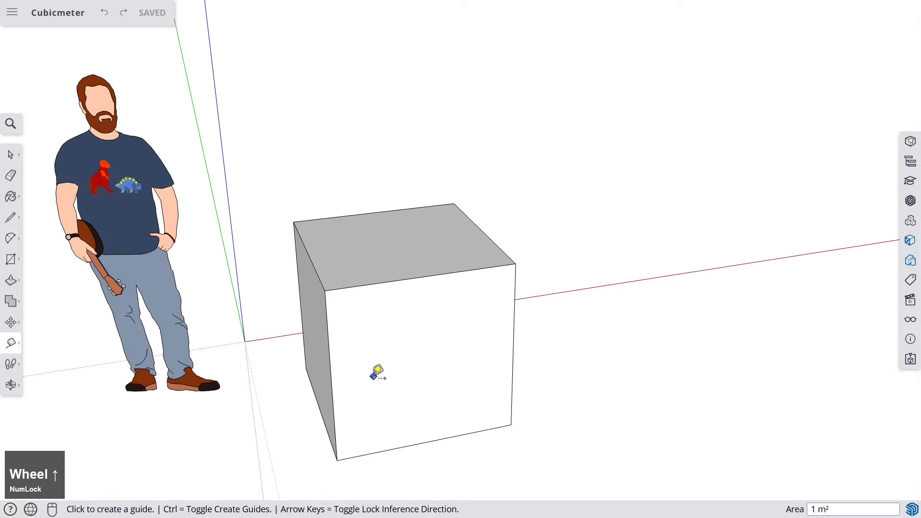
{"action": "middle_click_drag", "start_coordinate": [377, 372], "coordinate": [370, 329]}
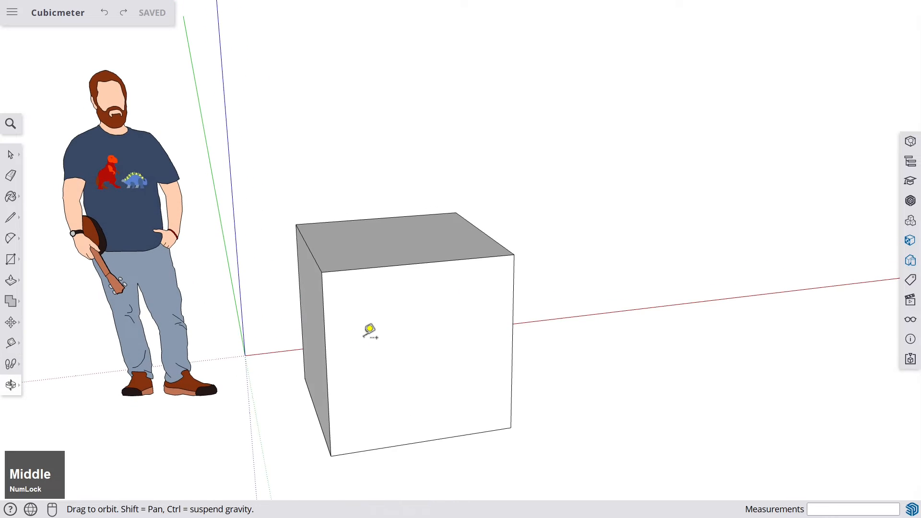
- Measure the diagonal of the cube's front face from its lower corner nearest the figure with the Tape Measure
{"action": "left_click", "coordinate": [15, 351]}
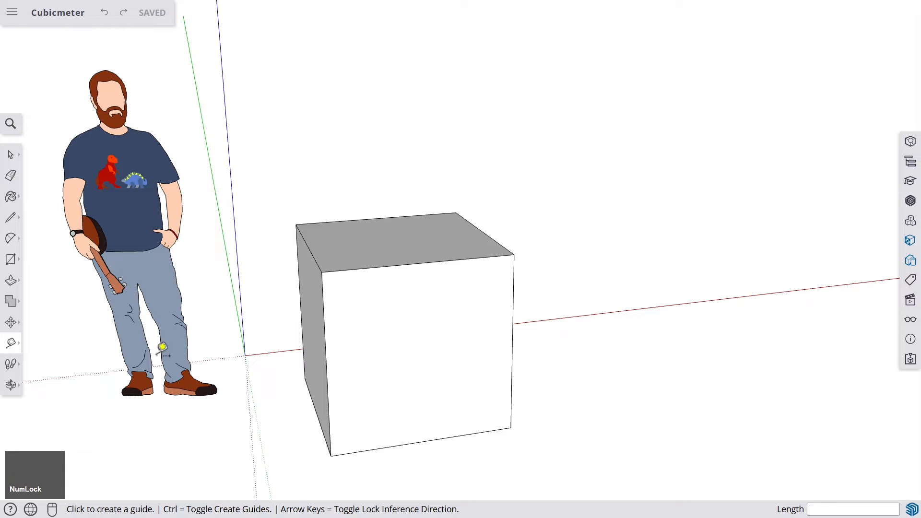
{"action": "scroll", "coordinate": [366, 358], "scroll_direction": "down", "scroll_amount": 2}
{"action": "middle_click_drag", "start_coordinate": [366, 358], "coordinate": [384, 354]}
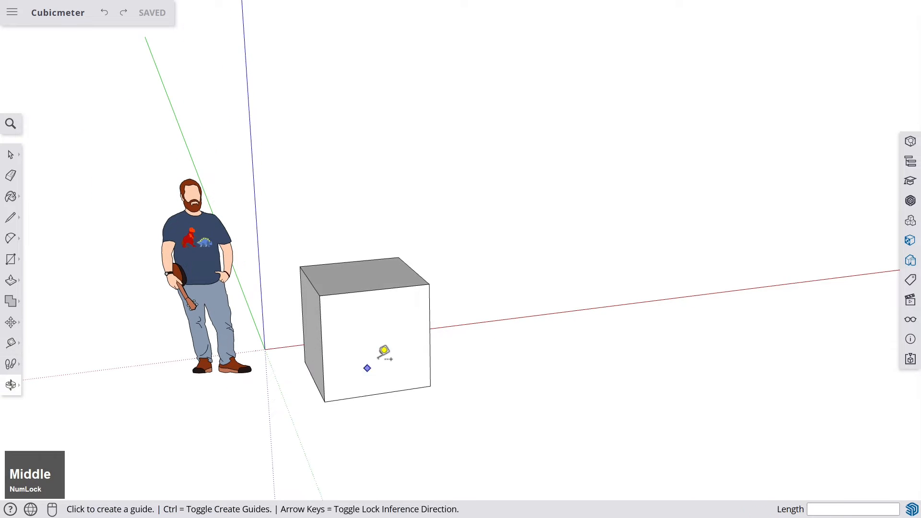
{"action": "scroll", "coordinate": [372, 369], "scroll_direction": "up", "scroll_amount": 2}
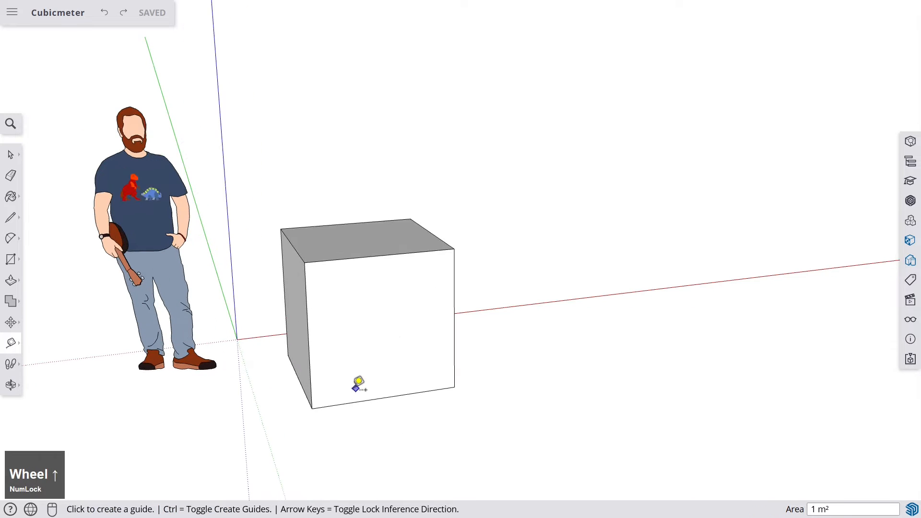
{"action": "left_click", "coordinate": [312, 408]}
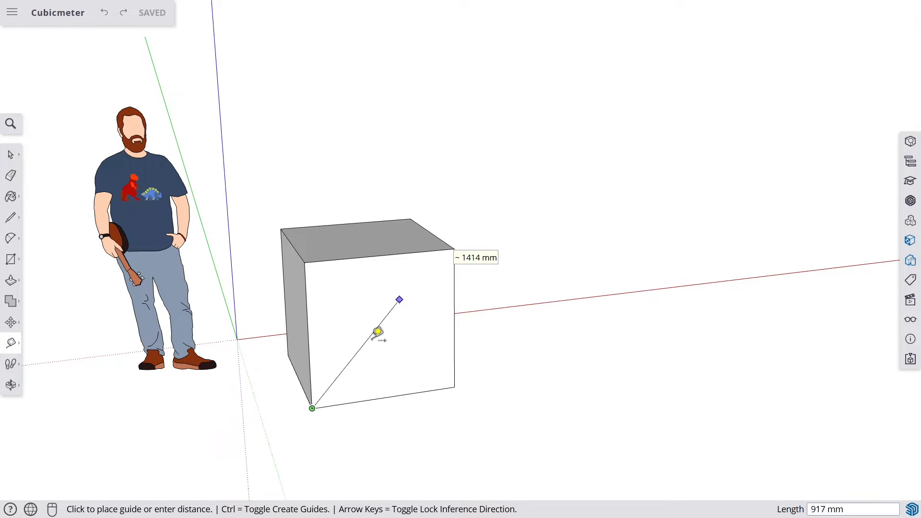
{"action": "middle_click", "coordinate": [331, 353]}
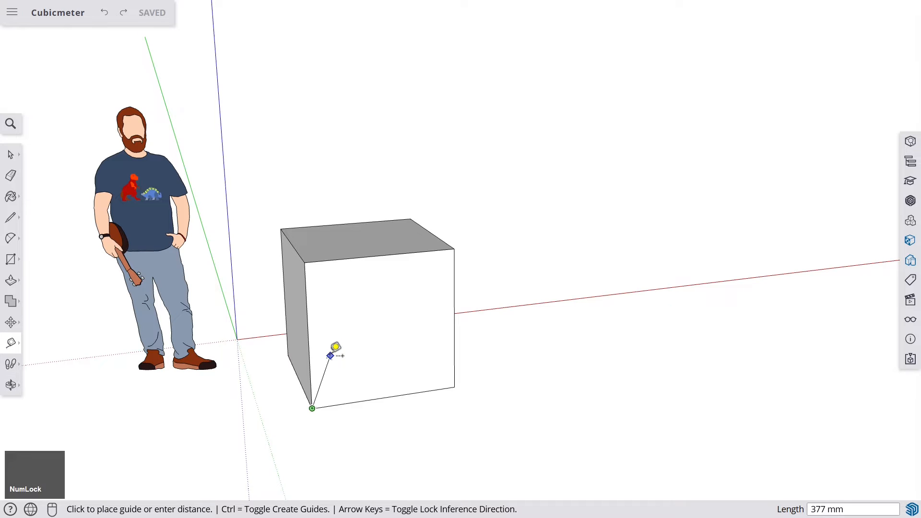
{"action": "key", "text": "Escape"}
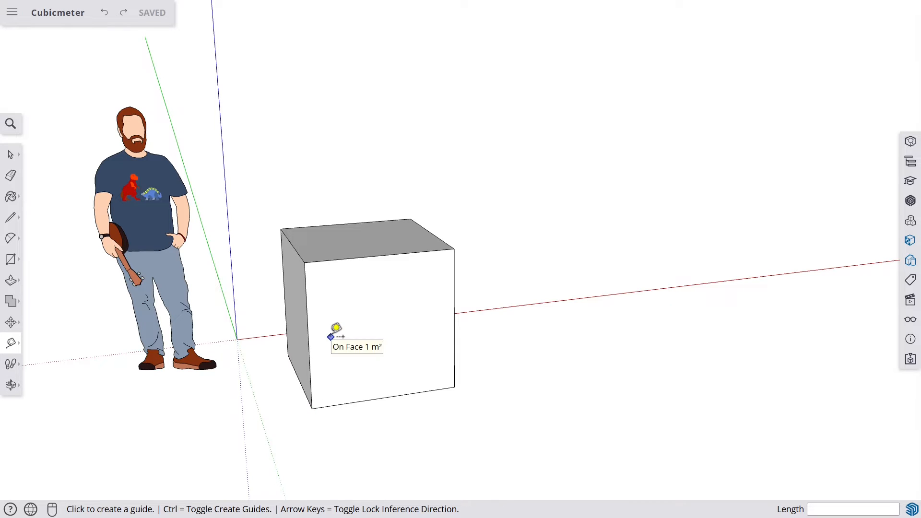
- Place a Tape Measure guide across the cube's top face, 500 mm from and parallel to the edge nearest the figure
{"action": "middle_click_drag", "start_coordinate": [341, 326], "coordinate": [340, 181]}
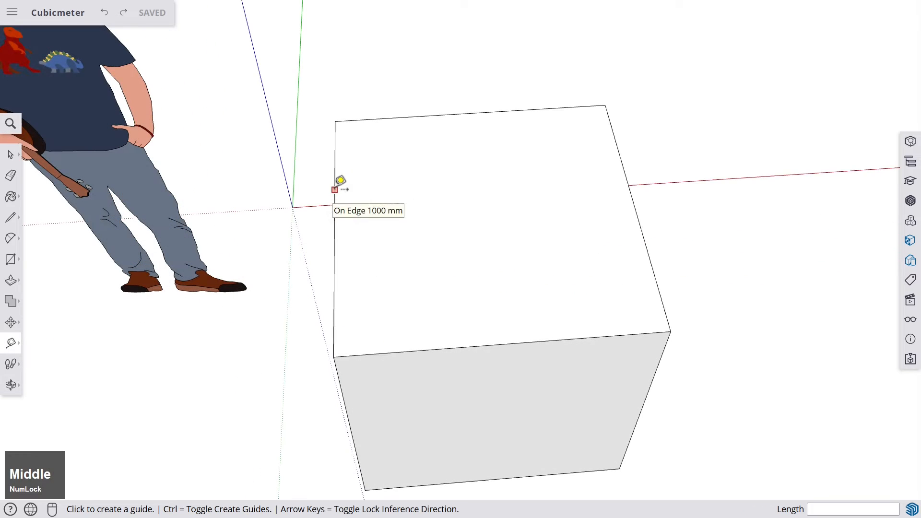
{"action": "left_click", "coordinate": [340, 181]}
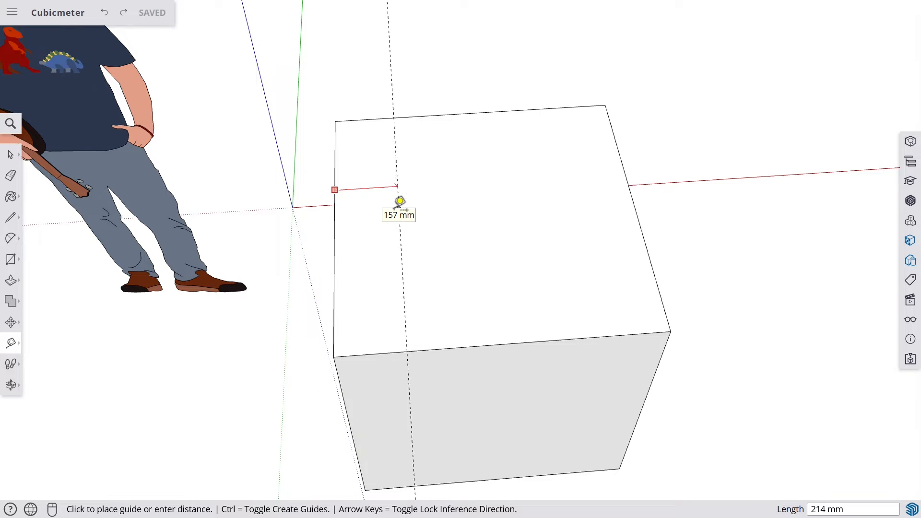
{"action": "middle_click_drag", "start_coordinate": [400, 200], "coordinate": [417, 115]}
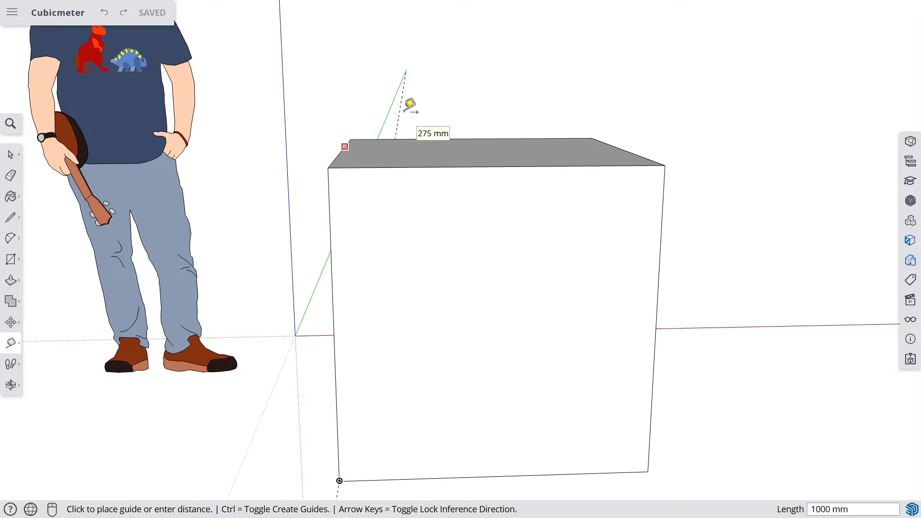
{"action": "middle_click_drag", "start_coordinate": [417, 136], "coordinate": [429, 251]}
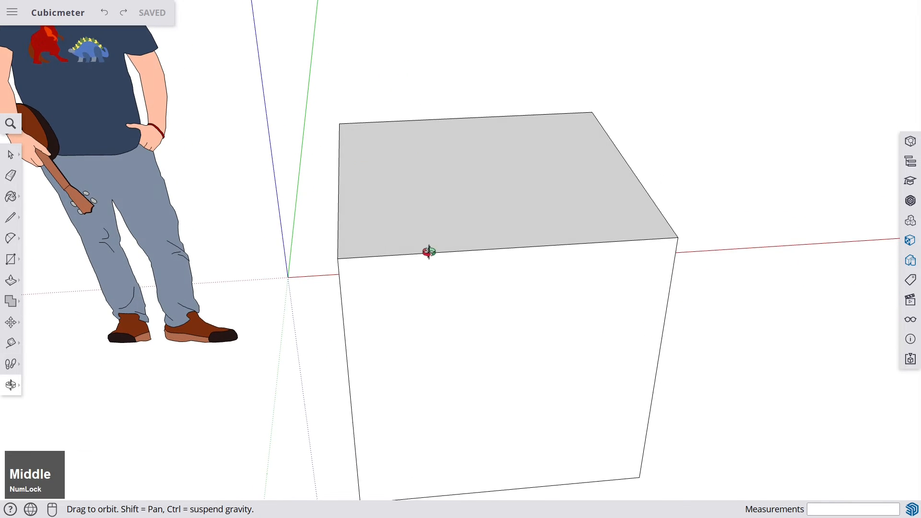
{"action": "middle_click_drag", "start_coordinate": [405, 210], "coordinate": [377, 215]}
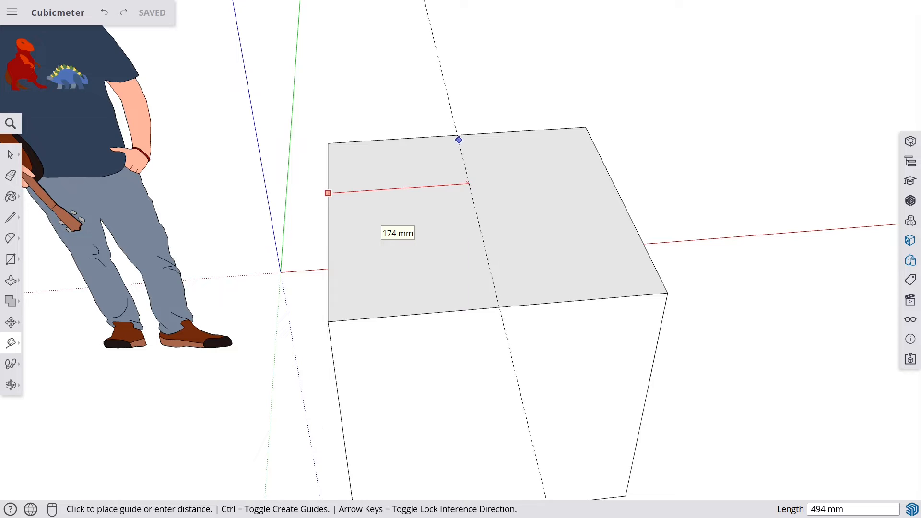
{"action": "key", "text": "Left"}
{"action": "left_click", "coordinate": [459, 134]}
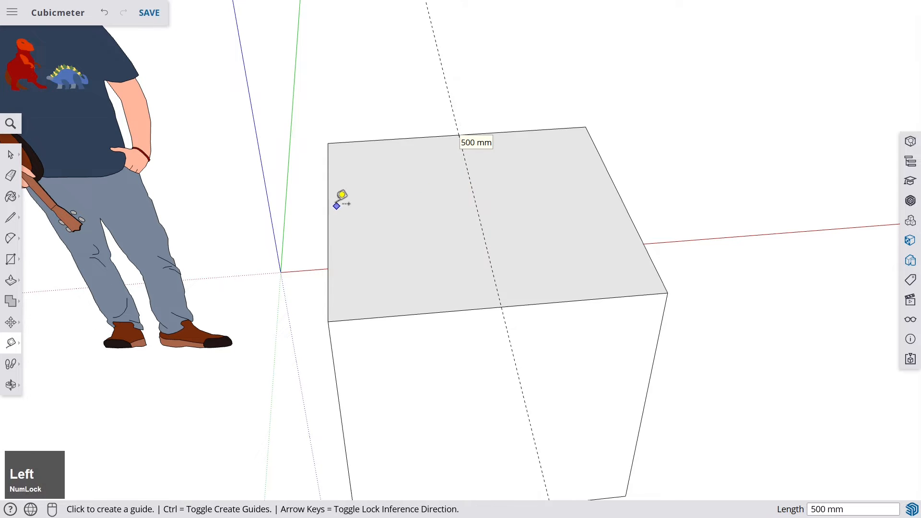
- Add two parallel guides on the top face, one 250 mm from the edge nearest the figure, the other 250 mm beyond the centre guide
{"action": "left_click", "coordinate": [330, 195]}
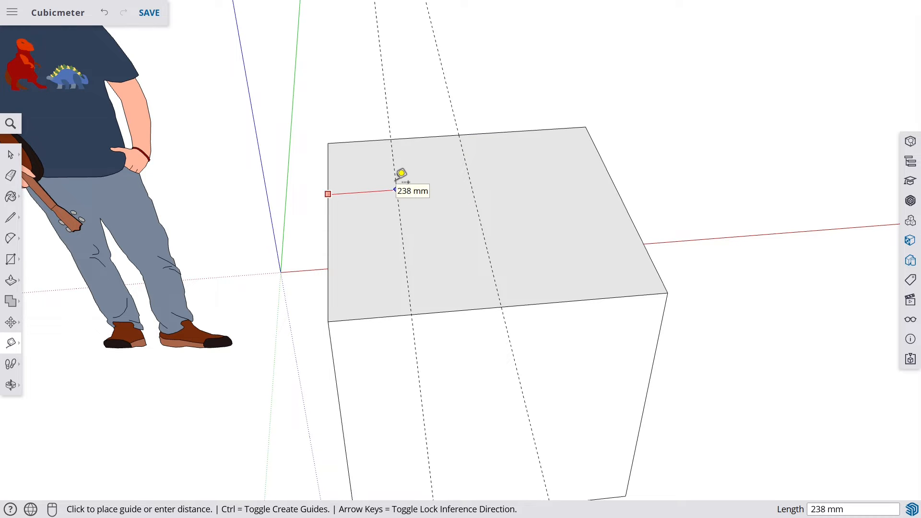
{"action": "type", "text": "250"}
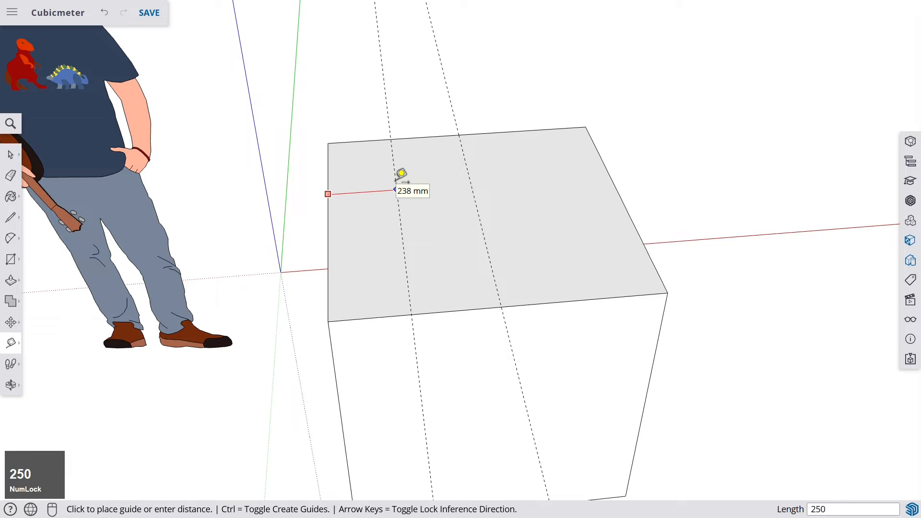
{"action": "key", "text": "Return"}
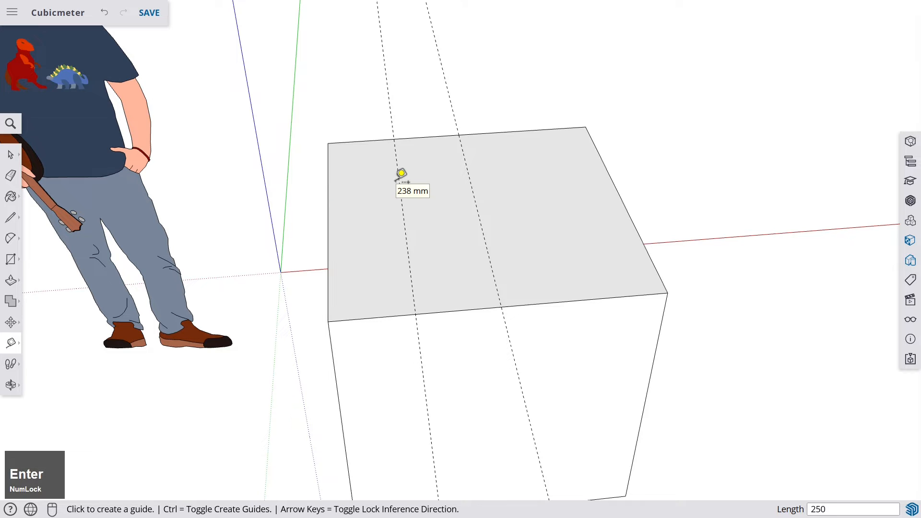
{"action": "left_click", "coordinate": [476, 200]}
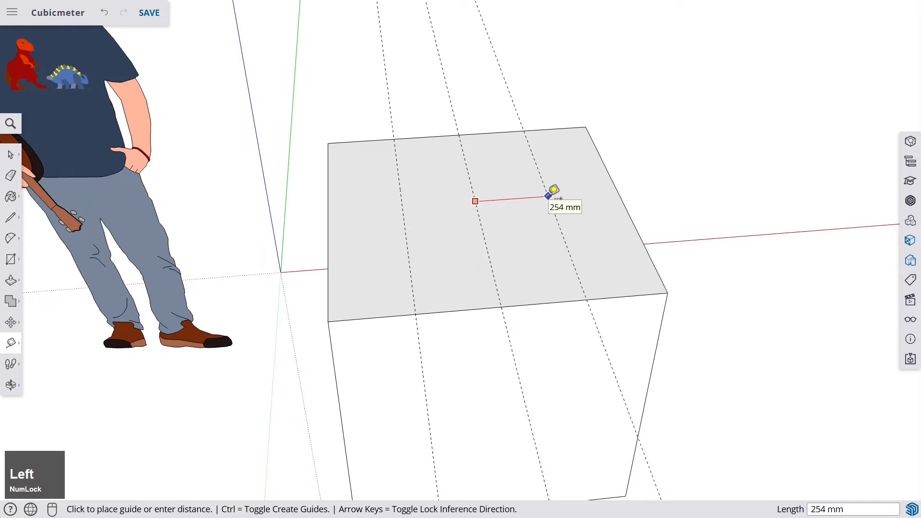
{"action": "type", "text": "250"}
{"action": "key", "text": "Return"}
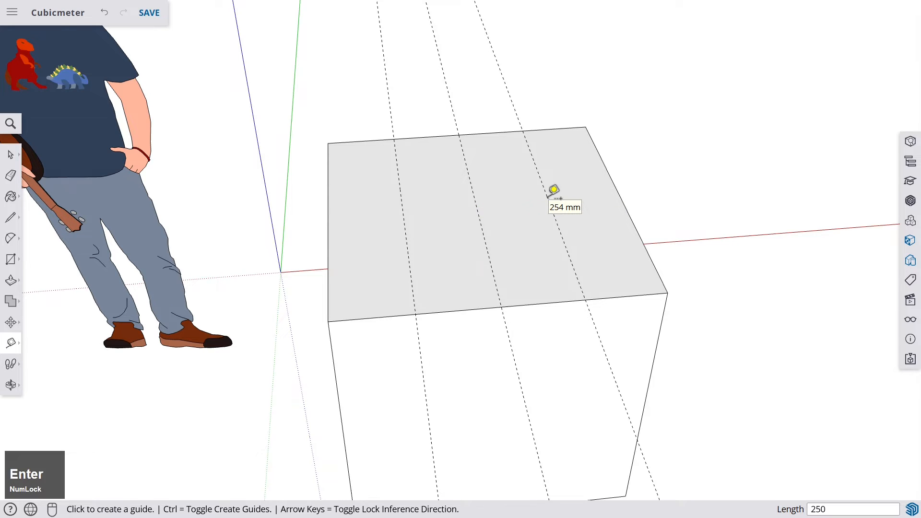
- Draw three 1000 mm lines along the guides between the top face's back and front edges, dividing it into four strips
{"action": "middle_click_drag", "start_coordinate": [442, 240], "coordinate": [381, 202]}
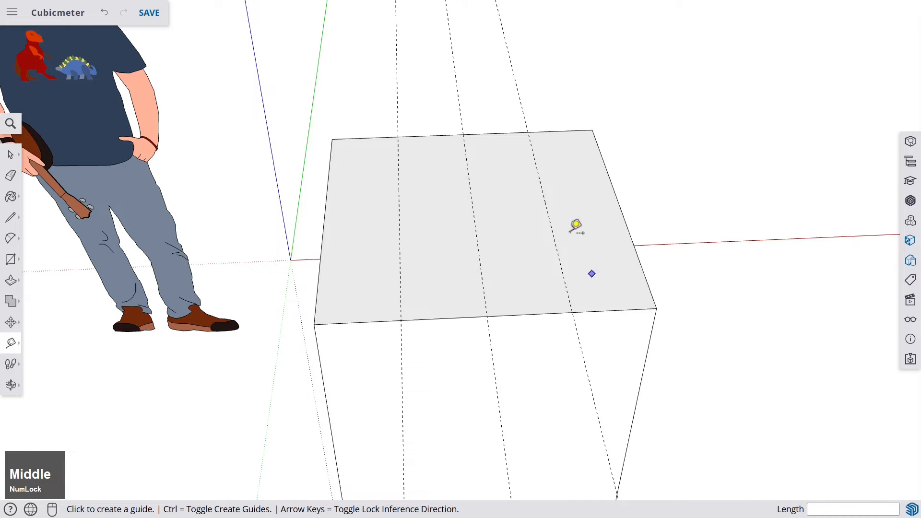
{"action": "mouse_move", "coordinate": [429, 247]}
{"action": "middle_mouse_down"}
{"action": "mouse_move", "coordinate": [576, 192]}
{"action": "mouse_move", "coordinate": [499, 187]}
{"action": "mouse_move", "coordinate": [486, 112]}
{"action": "mouse_move", "coordinate": [477, 226]}
{"action": "mouse_move", "coordinate": [432, 247]}
{"action": "middle_mouse_up"}
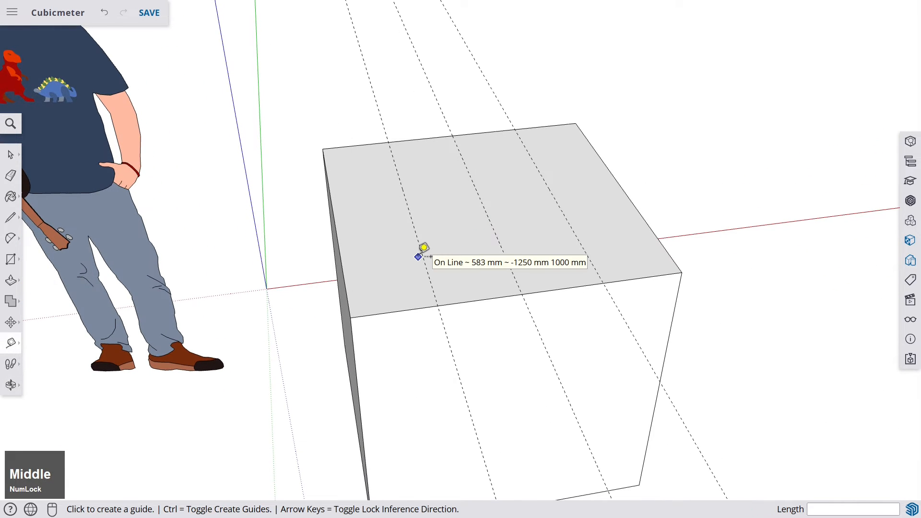
{"action": "key", "text": "l"}
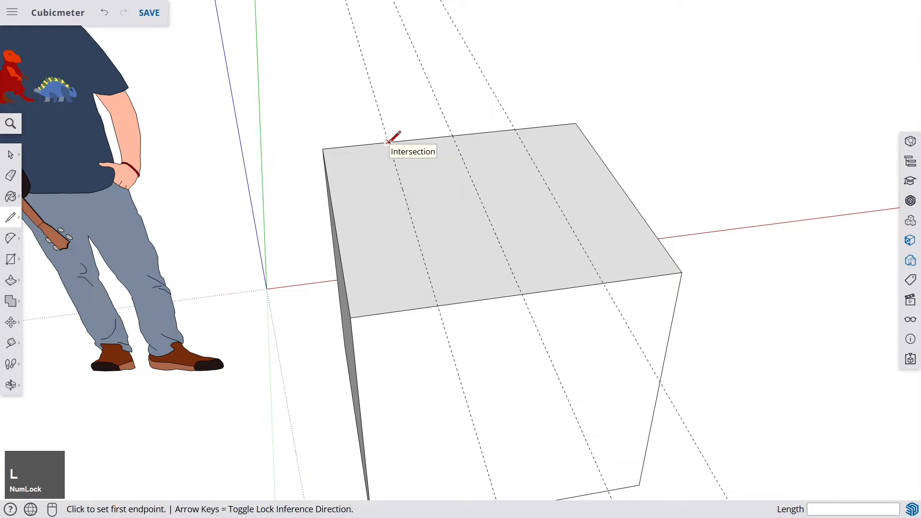
{"action": "left_click", "coordinate": [389, 141]}
{"action": "key", "text": "Left"}
{"action": "left_click", "coordinate": [437, 302]}
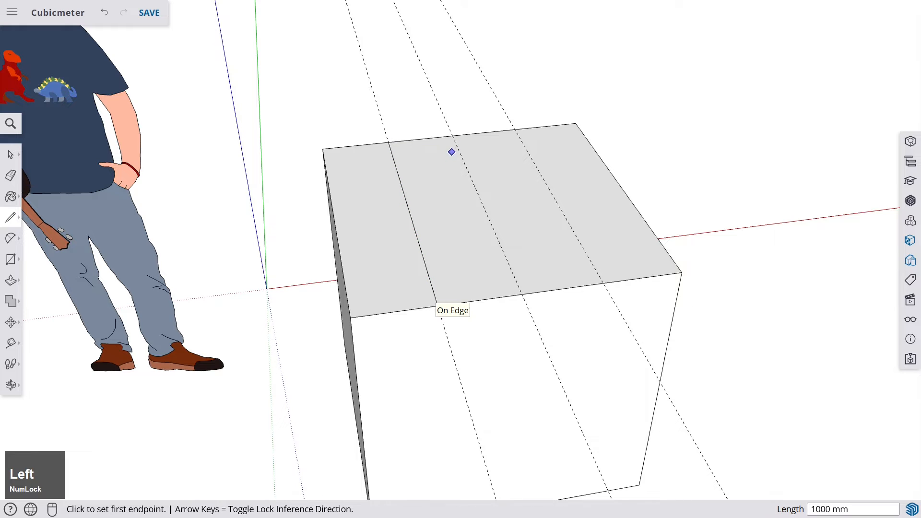
{"action": "left_click", "coordinate": [453, 137]}
{"action": "left_click", "coordinate": [523, 294]}
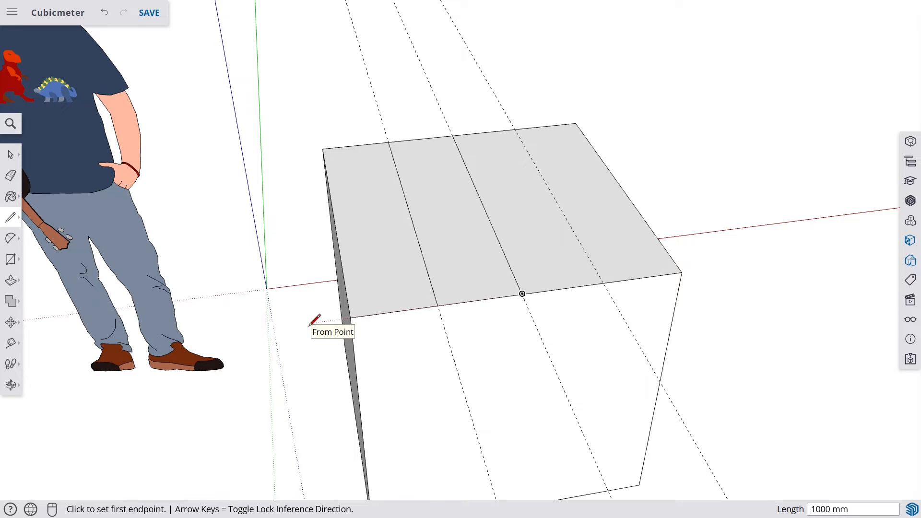
{"action": "left_click", "coordinate": [15, 224]}
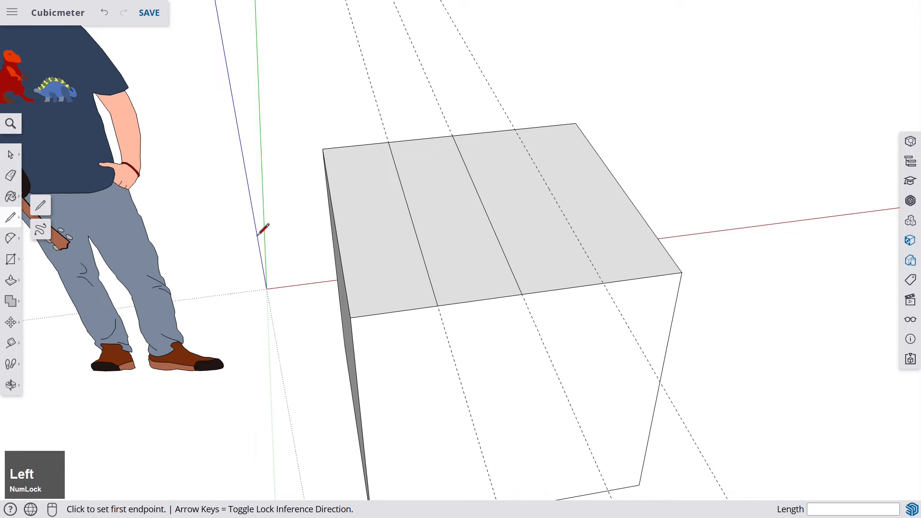
{"action": "left_click", "coordinate": [515, 129]}
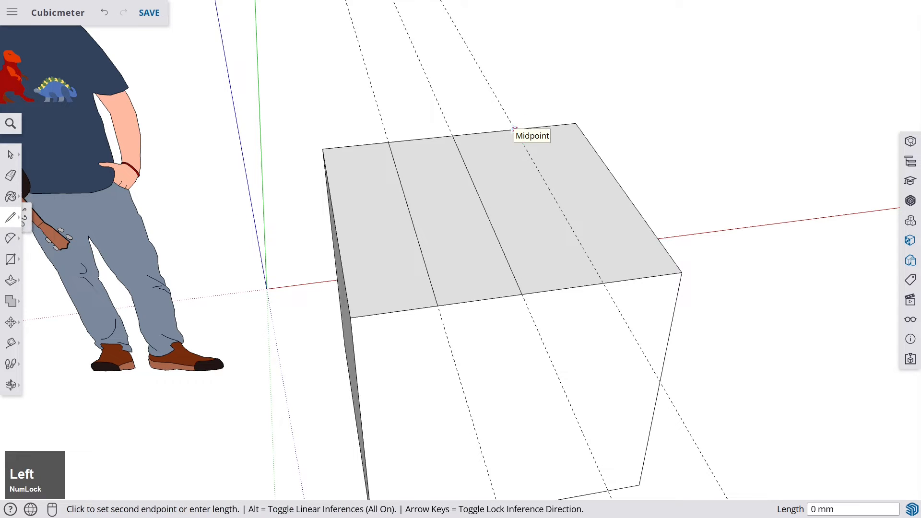
{"action": "left_click", "coordinate": [604, 282]}
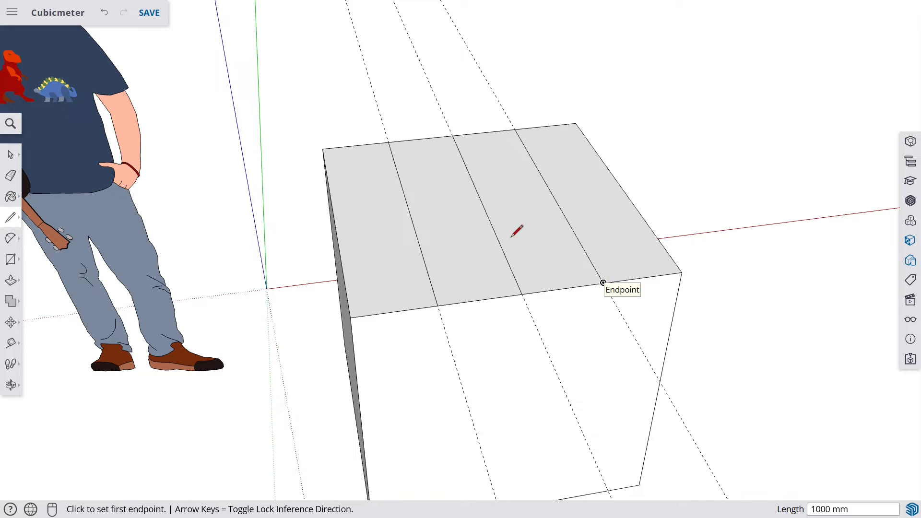
- Try lowering the top-face strips with Push/Pull by differing amounts to form rough stairs rising away from the figure
{"action": "left_click", "coordinate": [12, 281]}
{"action": "left_click", "coordinate": [366, 231]}
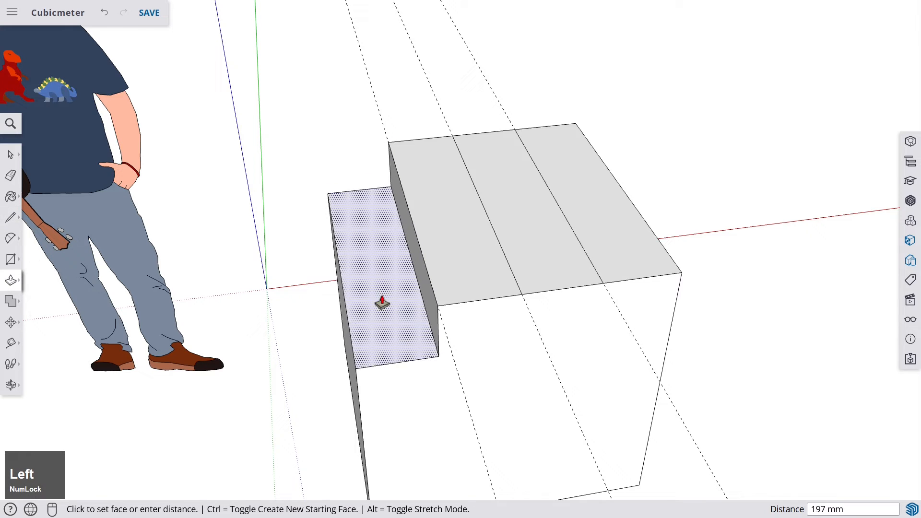
{"action": "left_click", "coordinate": [387, 328]}
{"action": "left_click", "coordinate": [460, 265]}
{"action": "left_click", "coordinate": [464, 306]}
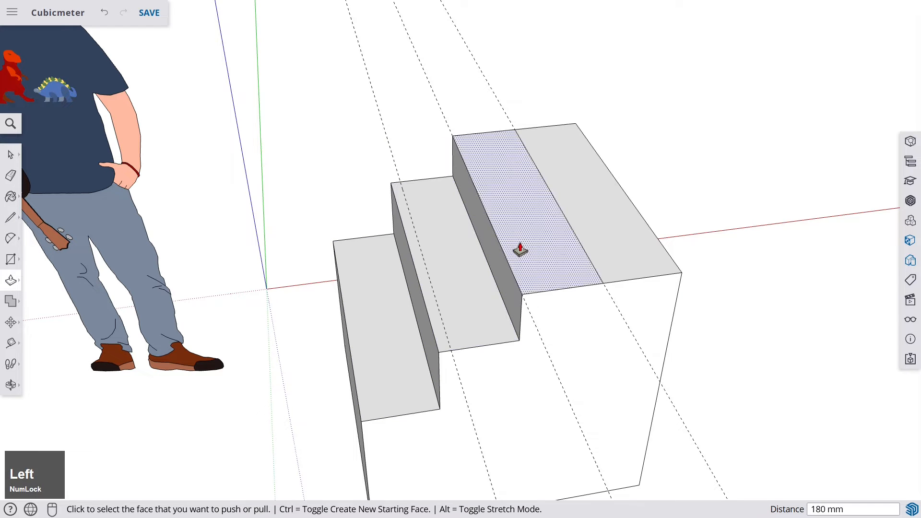
{"action": "left_click", "coordinate": [520, 249]}
{"action": "left_click", "coordinate": [528, 257]}
{"action": "left_click", "coordinate": [530, 254]}
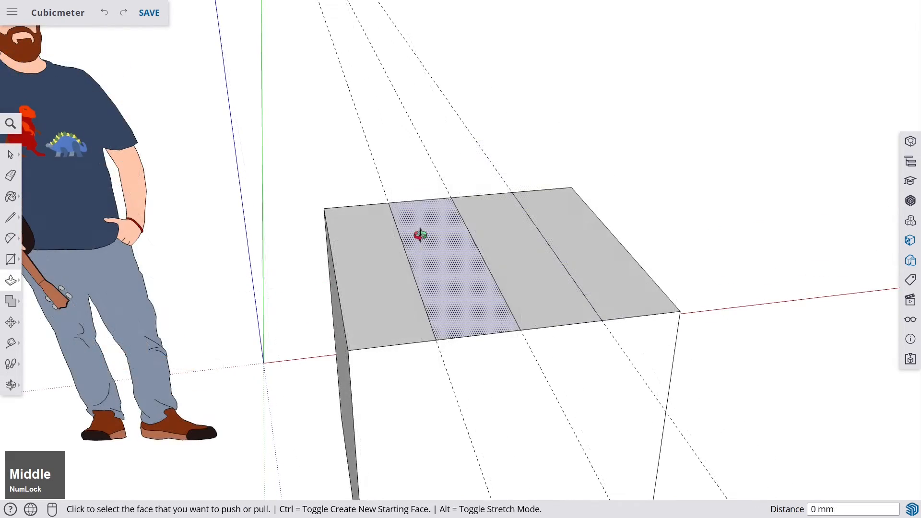
{"action": "middle_click_drag", "start_coordinate": [419, 233], "coordinate": [370, 273]}
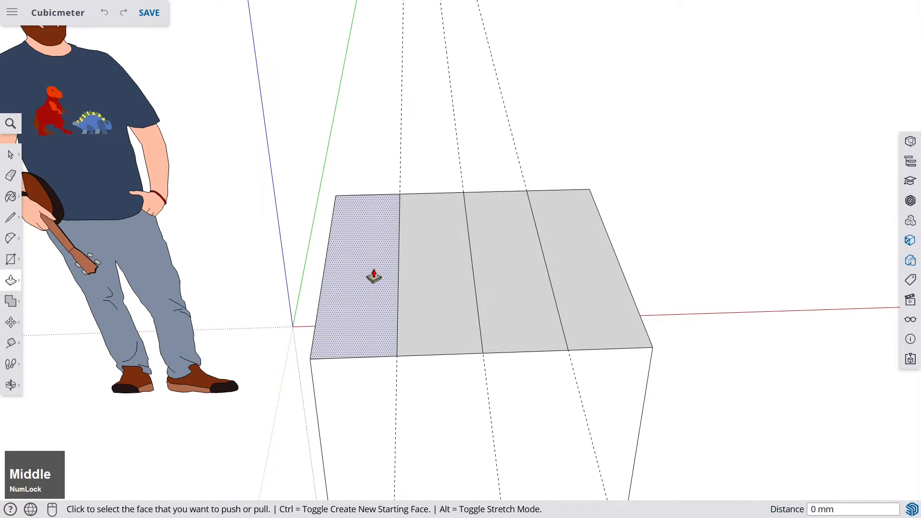
{"action": "scroll", "coordinate": [395, 267], "scroll_direction": "up", "scroll_amount": 2}
{"action": "scroll", "coordinate": [398, 269], "scroll_direction": "down", "scroll_amount": 3}
{"action": "middle_click_drag", "start_coordinate": [397, 269], "coordinate": [421, 271]}
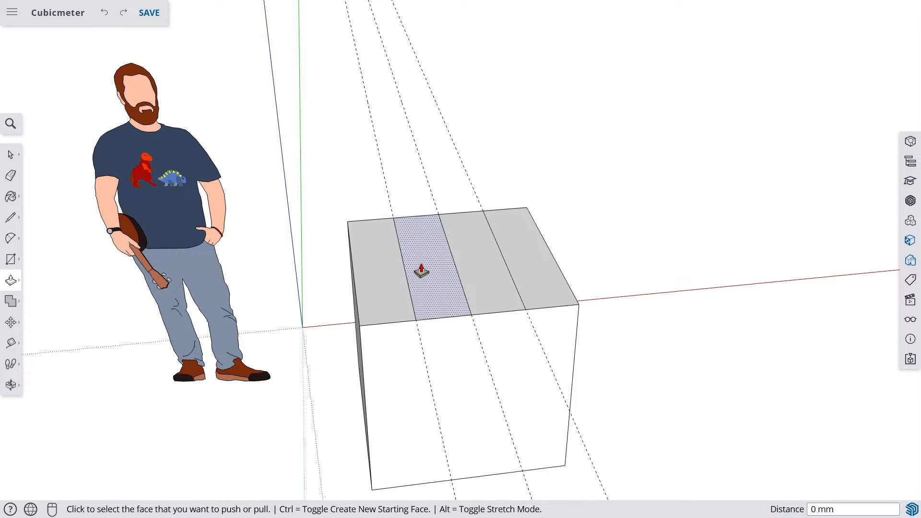
{"action": "middle_click_drag", "start_coordinate": [421, 271], "coordinate": [429, 261]}
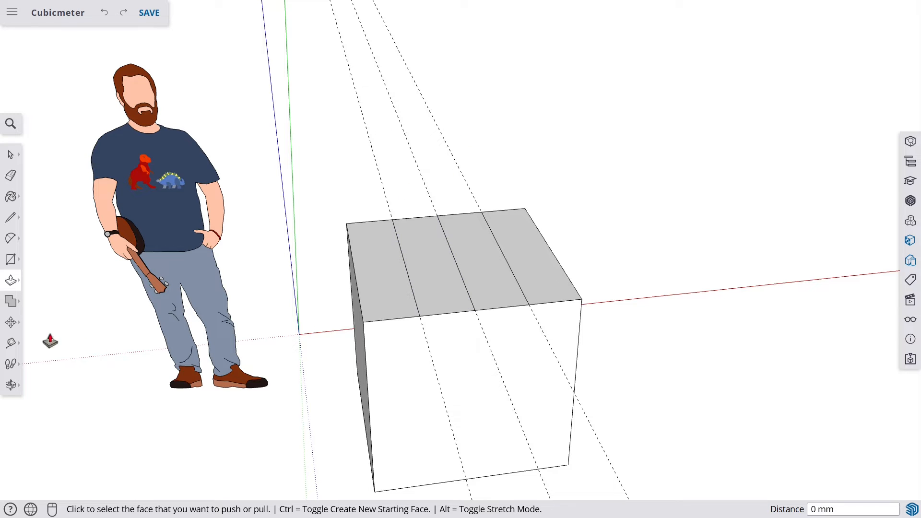
- Place a Tape Measure guide beyond the cube, parallel to and about 1442 mm from the top edge nearest the figure
{"action": "left_click", "coordinate": [12, 343]}
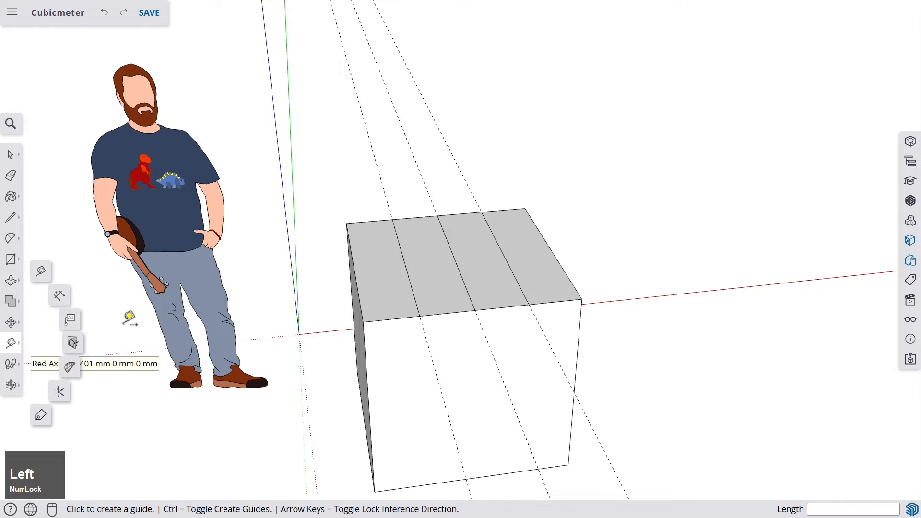
{"action": "left_click", "coordinate": [358, 249]}
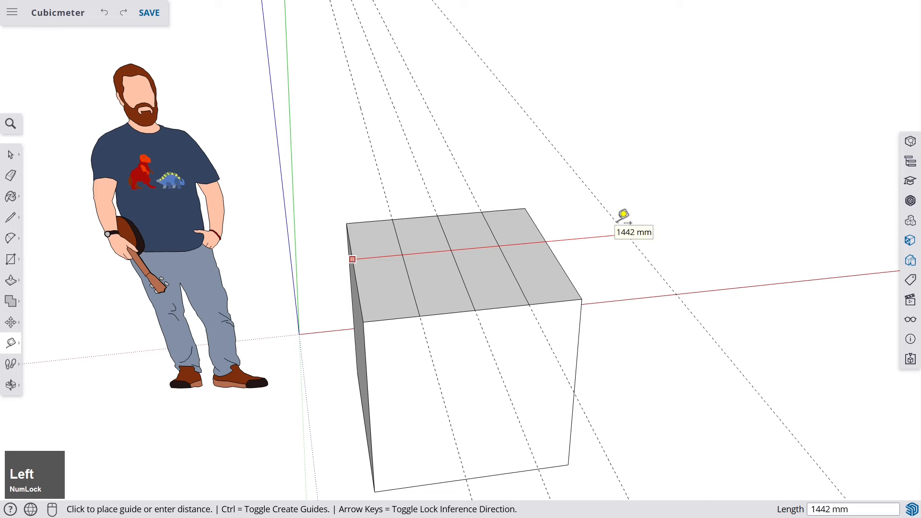
{"action": "left_click", "coordinate": [621, 216]}
{"action": "middle_click_drag", "start_coordinate": [543, 259], "coordinate": [480, 249]}
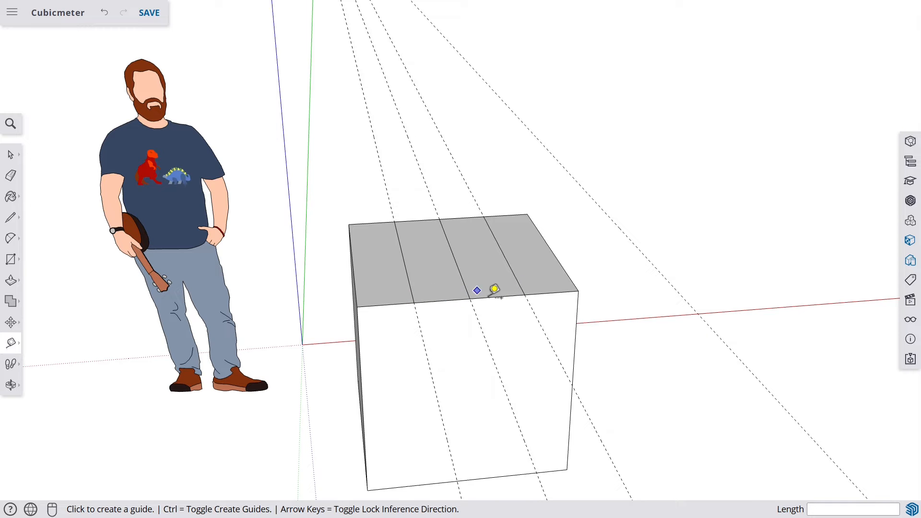
{"action": "key", "text": "space"}
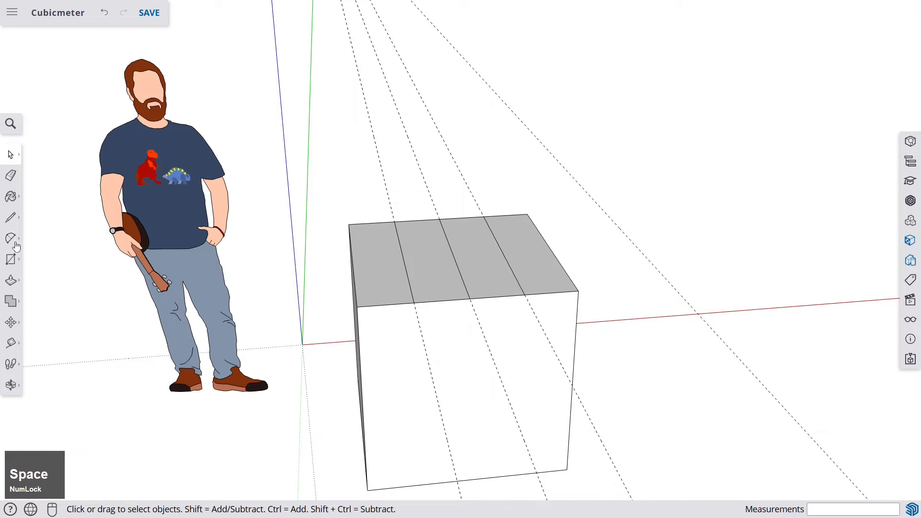
- Draw a 250 mm line along the front edge of the strip nearest the figure, and delete that edge segment
{"action": "left_click", "coordinate": [10, 217]}
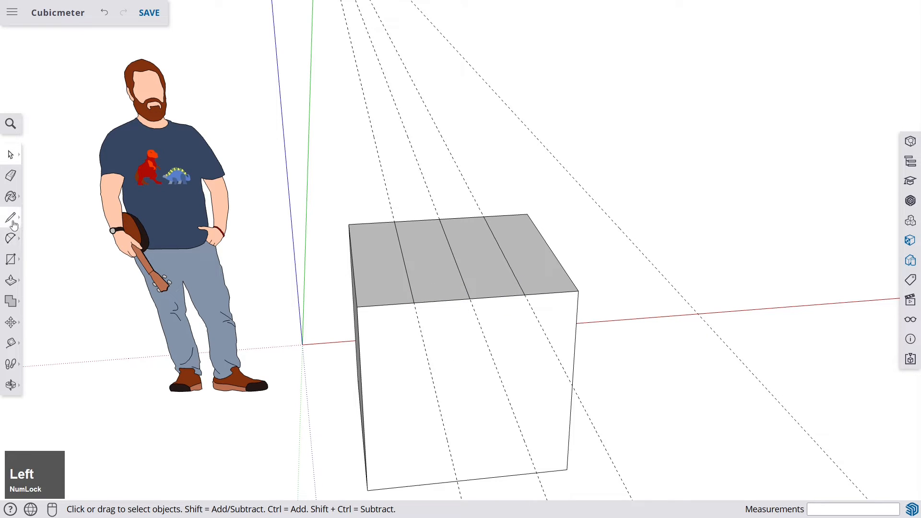
{"action": "left_click", "coordinate": [357, 307]}
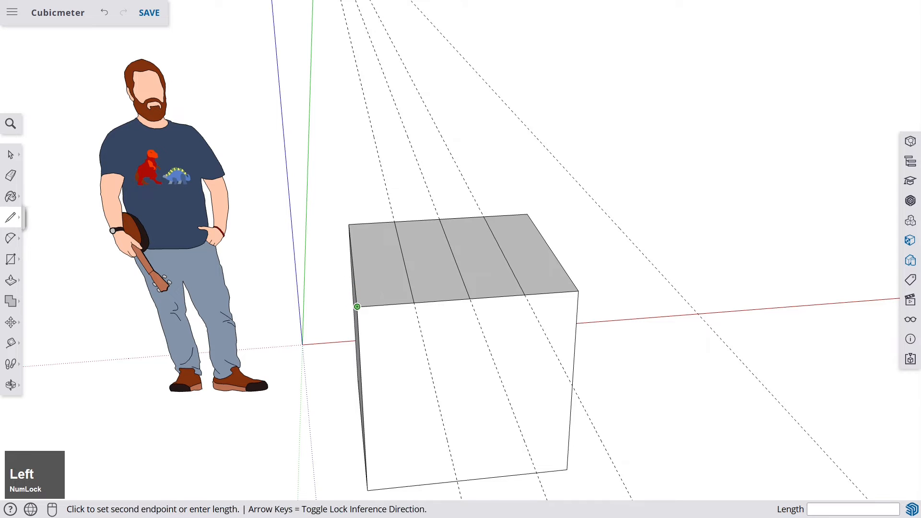
{"action": "left_click", "coordinate": [414, 302]}
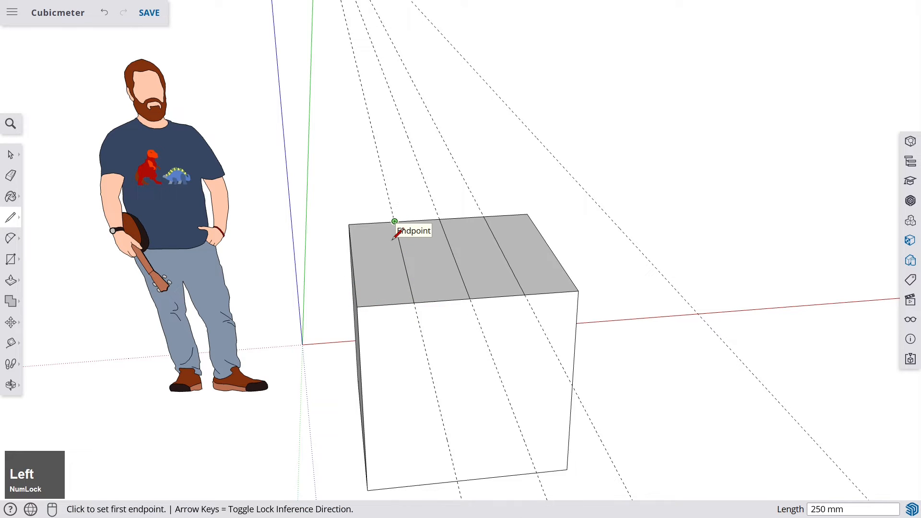
{"action": "key", "text": "space"}
{"action": "left_click", "coordinate": [376, 307]}
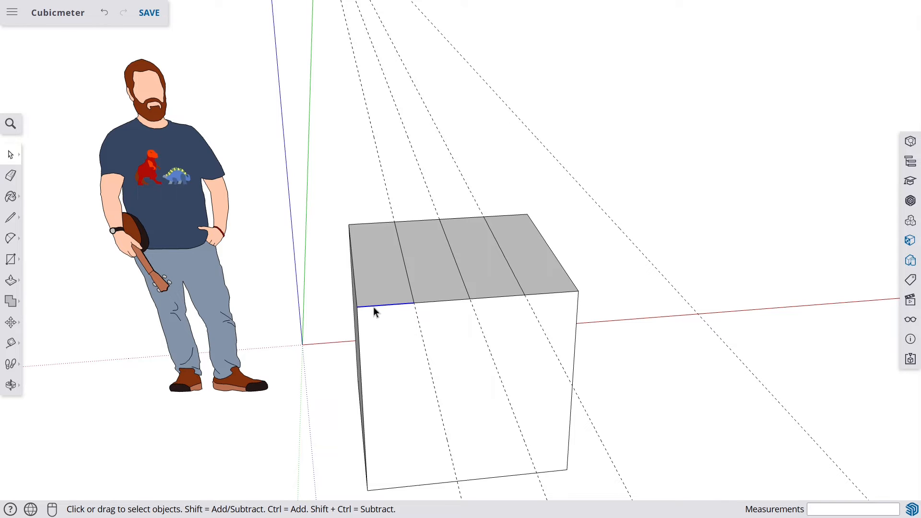
{"action": "key", "text": "Delete"}
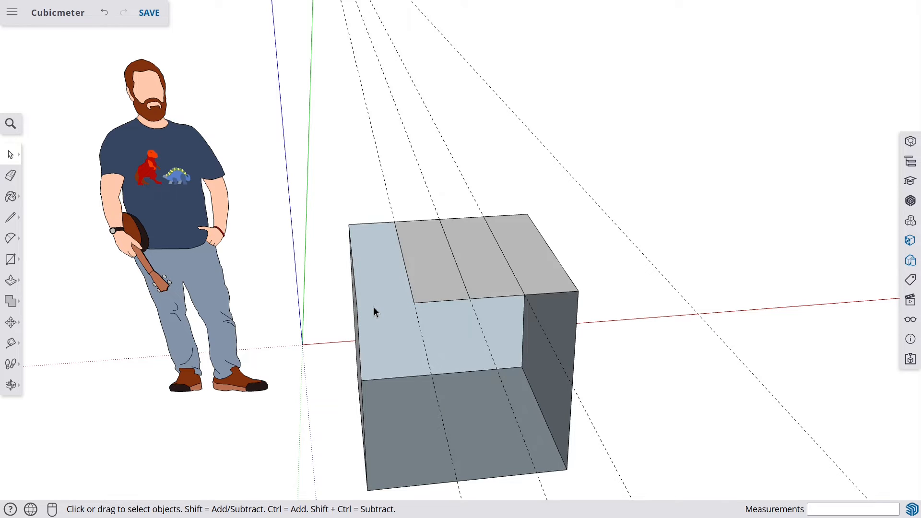
- Save the model and undo the edge deletion, dividing lines and guides back to the plain cube
{"action": "key", "text": "ctrl+s"}
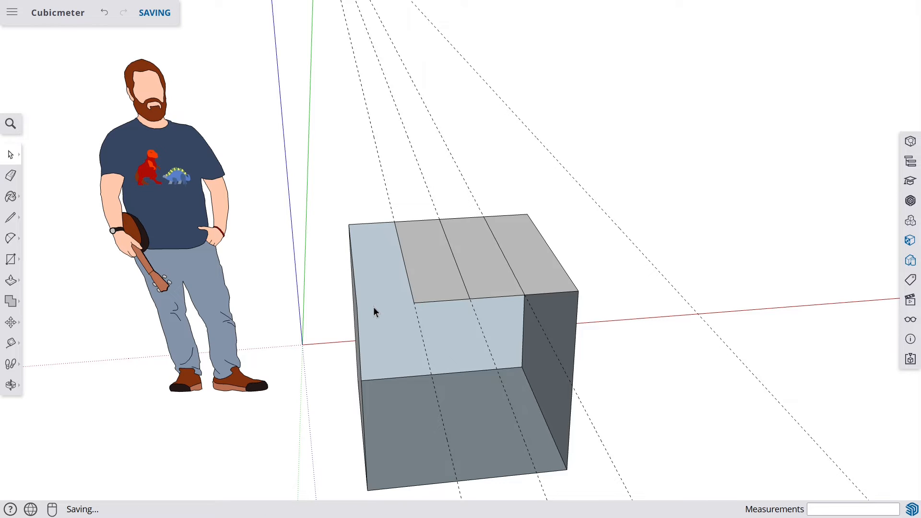
{"action": "key", "text": "ctrl+z"}
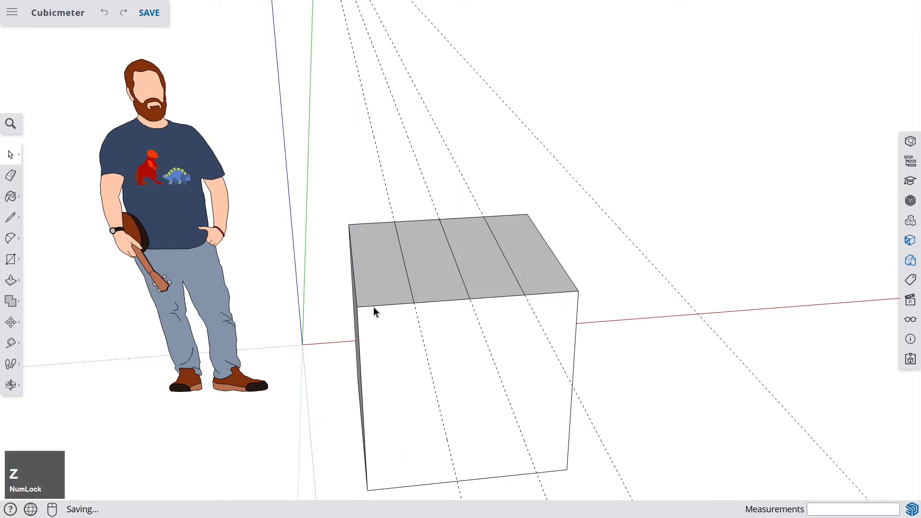
{"action": "key", "text": "ctrl+z"}
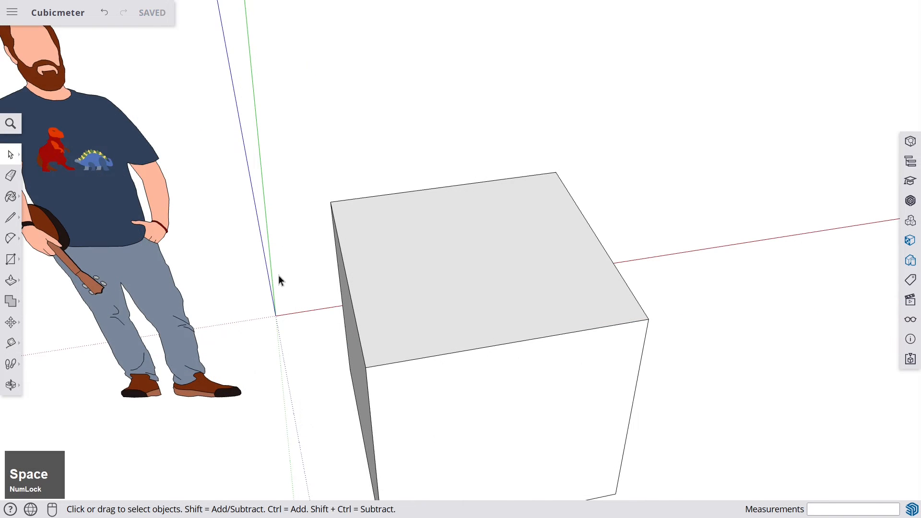
- Place a Tape Measure guide across the top face, parallel to and 500 mm from the edge nearest the figure
{"action": "middle_click_drag", "start_coordinate": [235, 280], "coordinate": [200, 291]}
{"action": "left_click", "coordinate": [10, 342]}
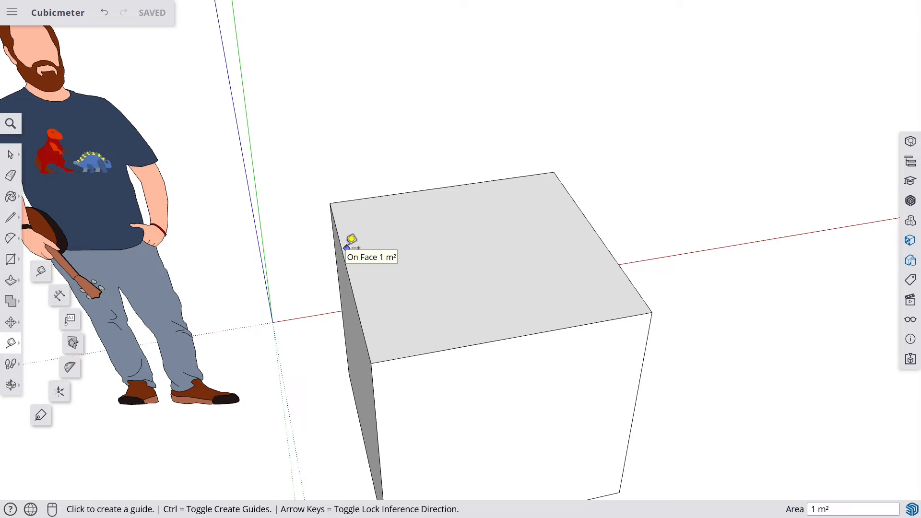
{"action": "left_click", "coordinate": [345, 261]}
{"action": "key", "text": "Left"}
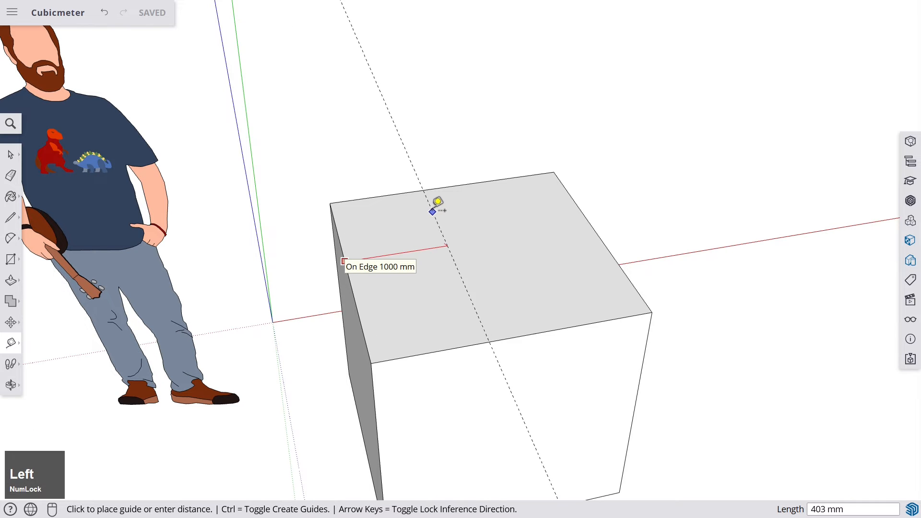
{"action": "left_click", "coordinate": [447, 186]}
{"action": "key", "text": "Left"}
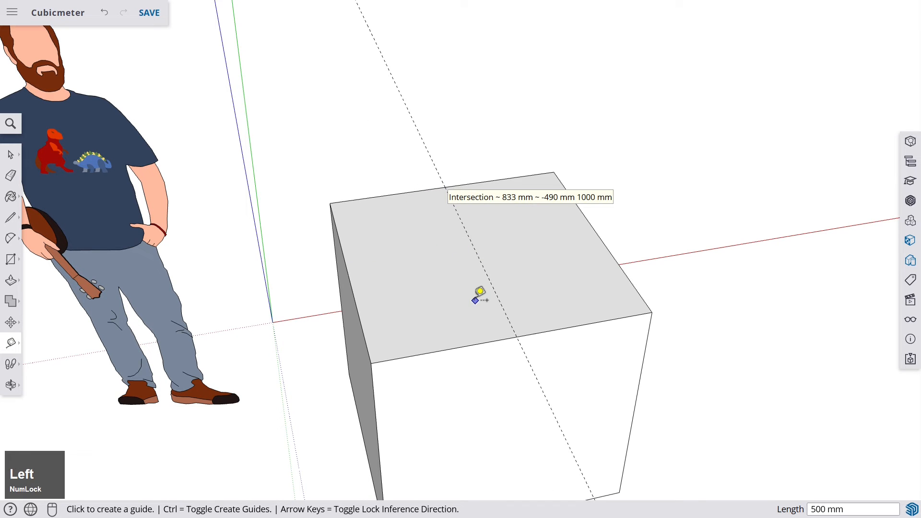
- Add a perpendicular Tape Measure guide 500 mm from the top face's front edge, crossing the first guide at the centre
{"action": "left_click", "coordinate": [434, 350]}
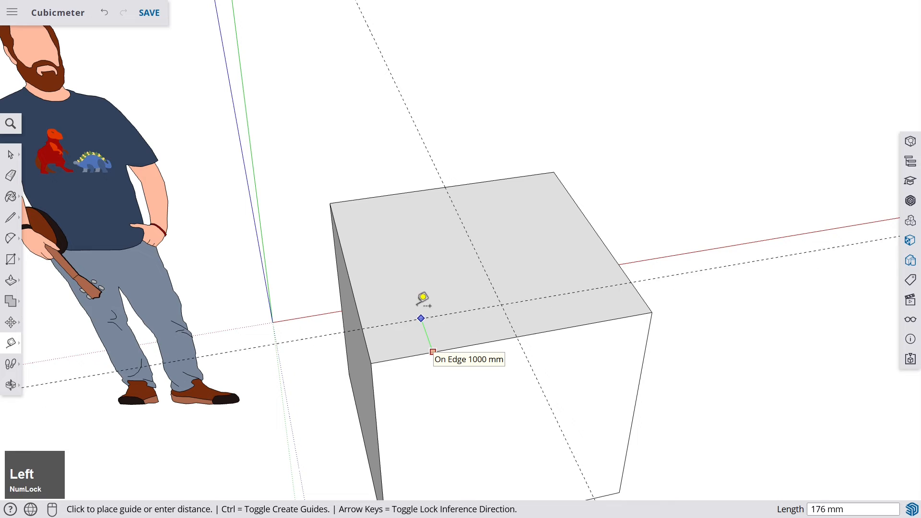
{"action": "left_click", "coordinate": [348, 273]}
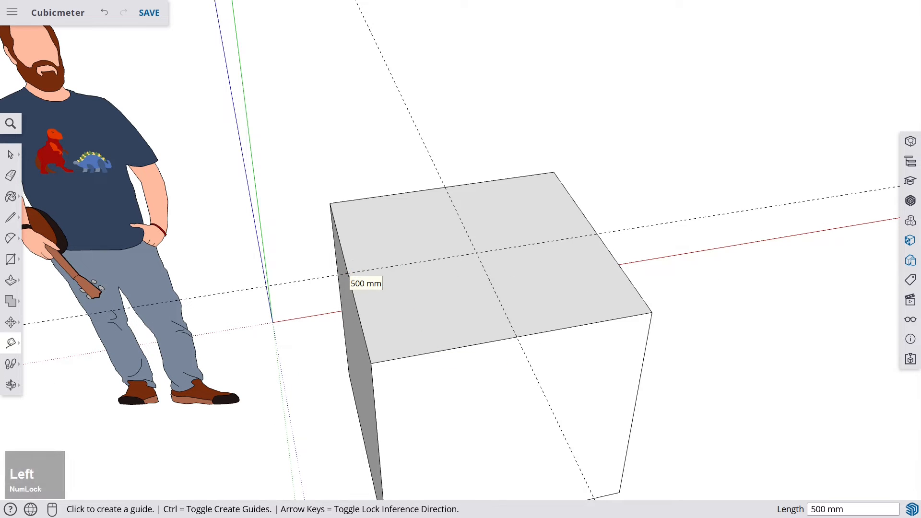
{"action": "middle_click_drag", "start_coordinate": [452, 294], "coordinate": [493, 220]}
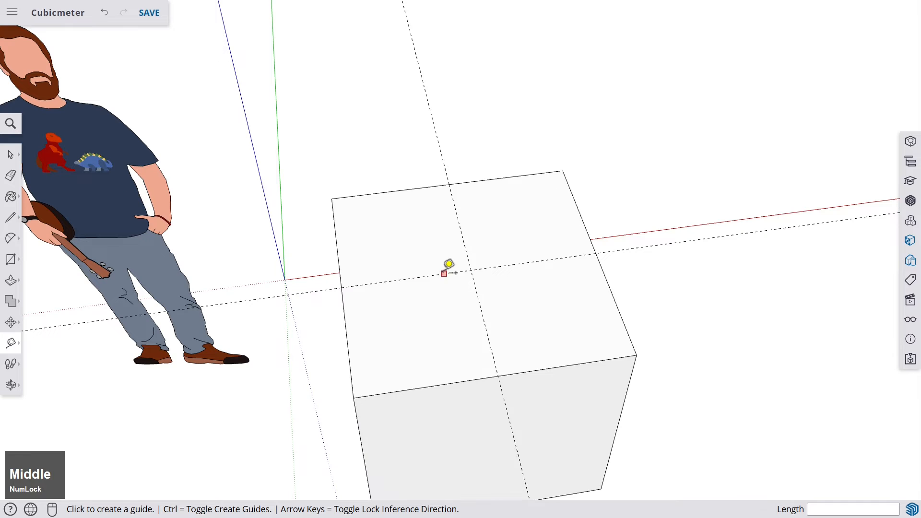
{"action": "key", "text": "space"}
- Draw two 500 mm lines along the guides from the top face's centre to the back and figure-side edges, outlining one quarter
{"action": "middle_click_drag", "start_coordinate": [398, 226], "coordinate": [439, 310]}
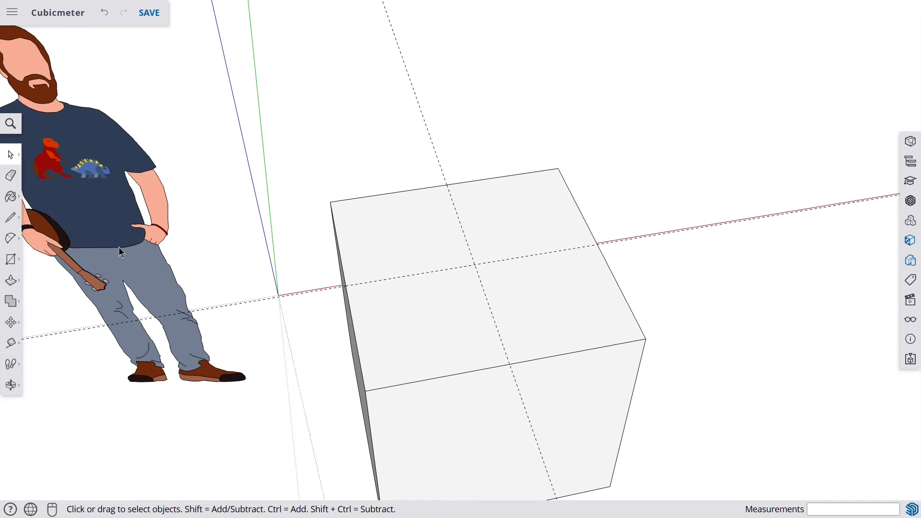
{"action": "left_click", "coordinate": [9, 220]}
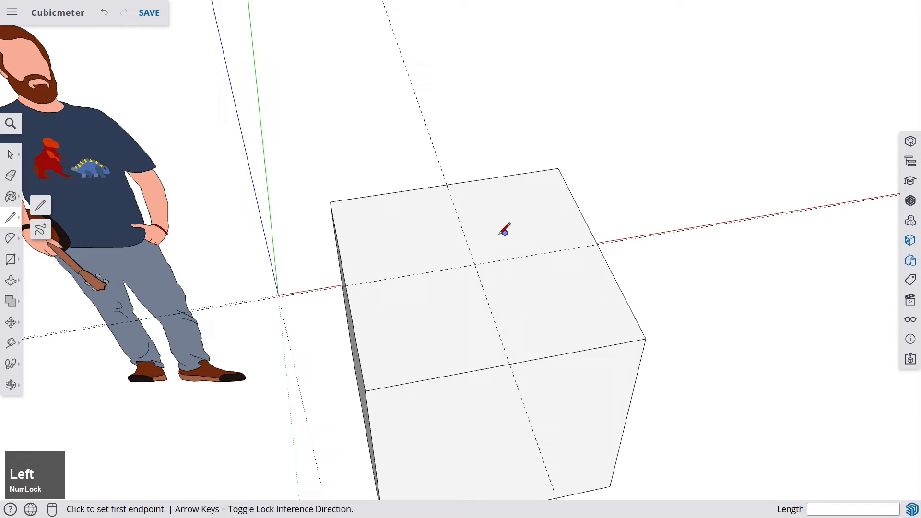
{"action": "left_click", "coordinate": [471, 256]}
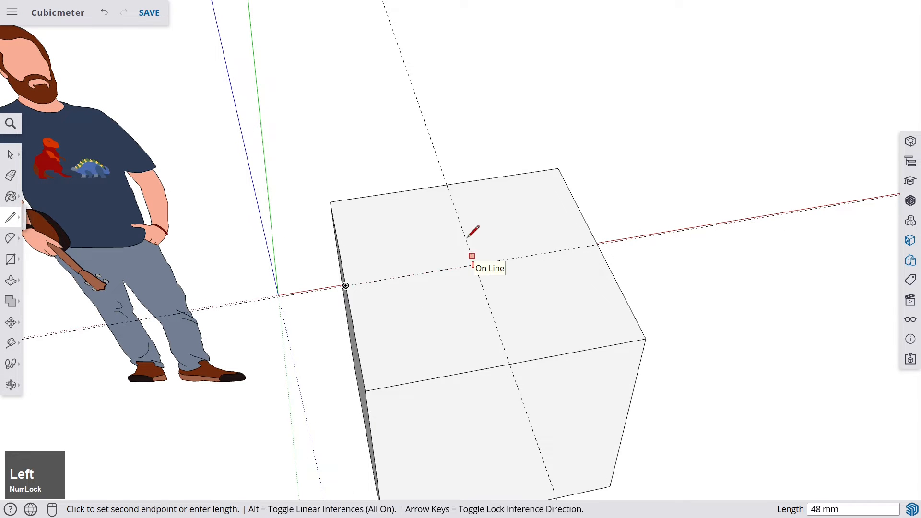
{"action": "left_click", "coordinate": [447, 184]}
{"action": "left_click", "coordinate": [474, 265]}
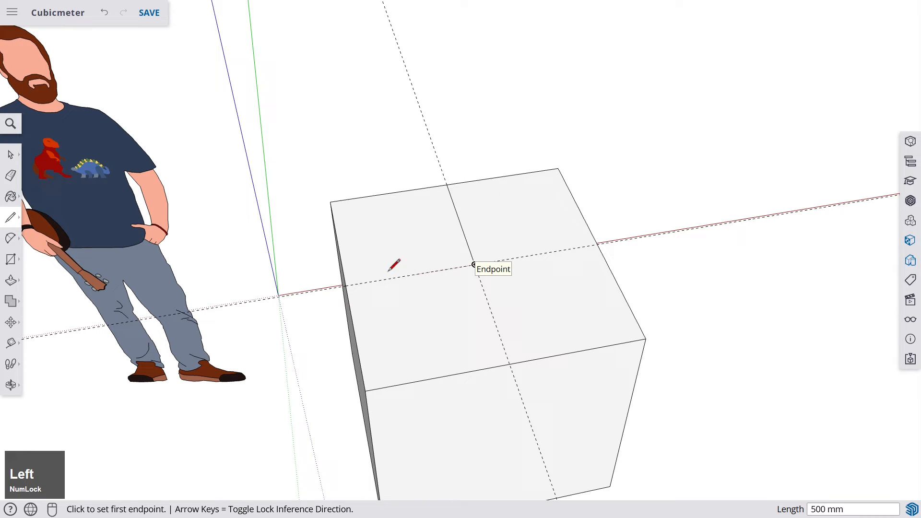
{"action": "left_click", "coordinate": [345, 286]}
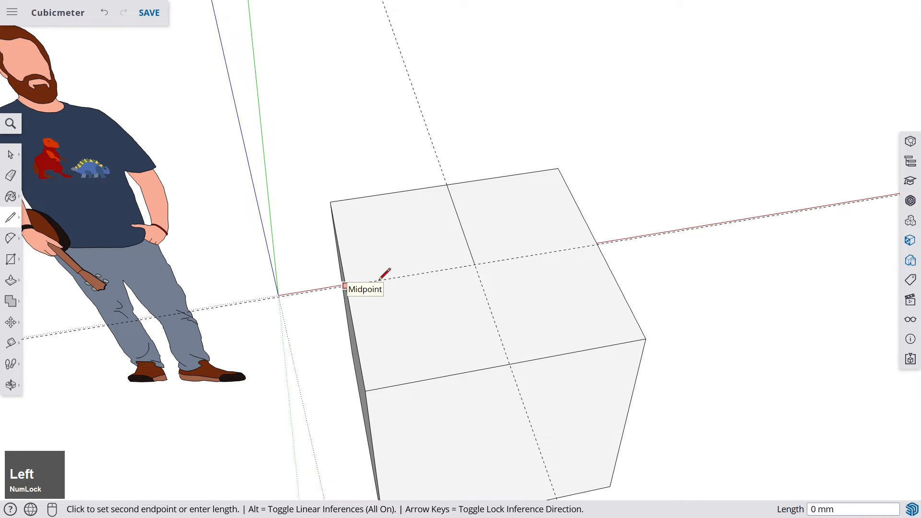
{"action": "left_click", "coordinate": [474, 265]}
{"action": "key", "text": "space"}
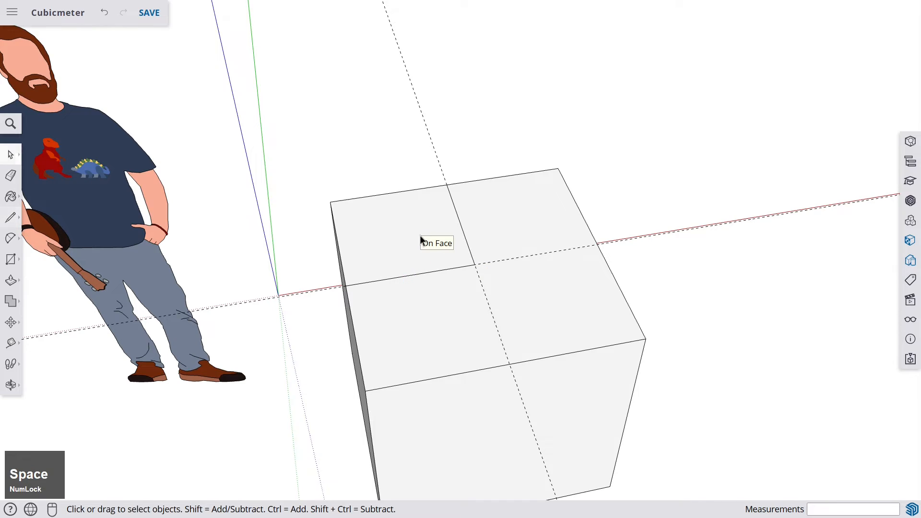
- Push the L-shaped remainder of the top face down 1000 mm with Push/Pull, leaving only the quarter column
{"action": "left_click", "coordinate": [420, 240]}
{"action": "middle_click_drag", "start_coordinate": [431, 290], "coordinate": [463, 214]}
{"action": "scroll", "coordinate": [379, 225], "scroll_direction": "down", "scroll_amount": 2}
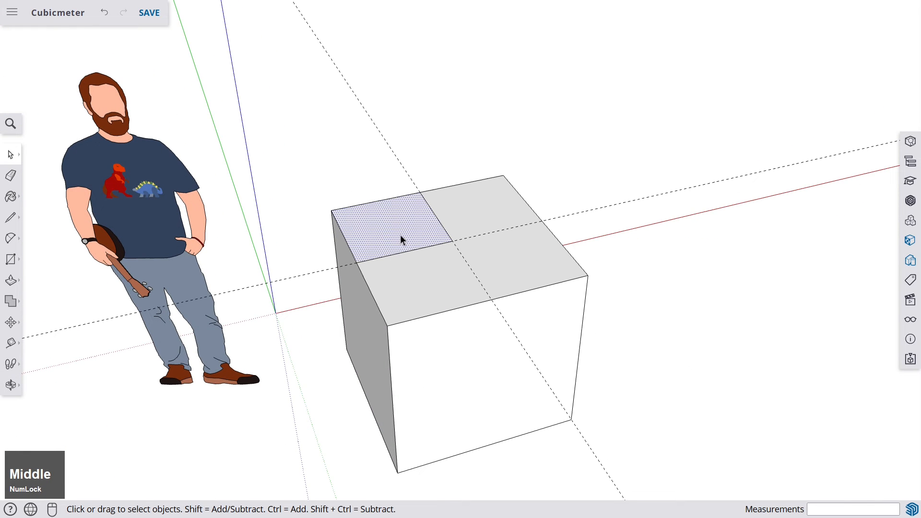
{"action": "left_click", "coordinate": [507, 263]}
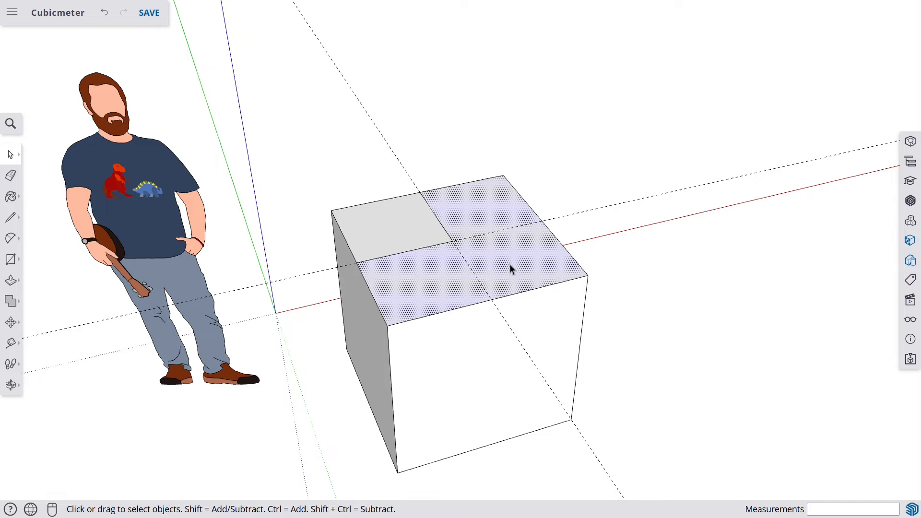
{"action": "left_click", "coordinate": [11, 283]}
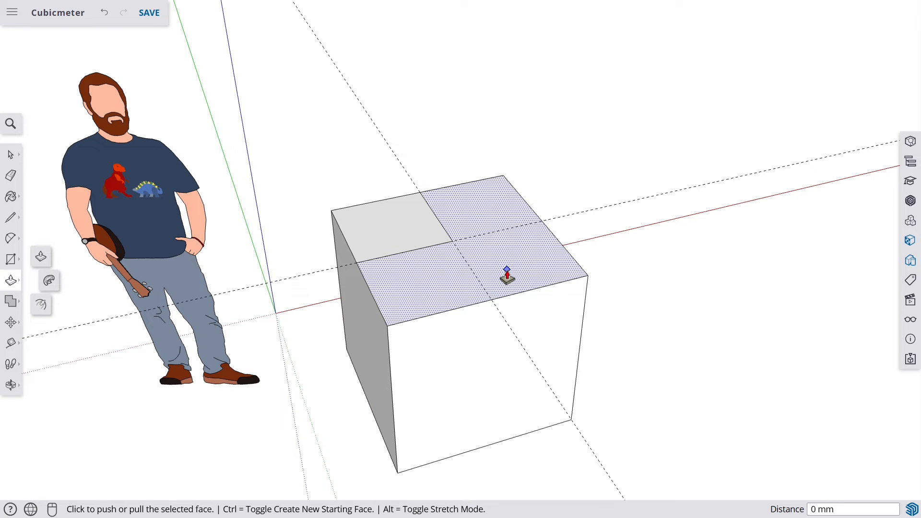
{"action": "left_click", "coordinate": [508, 276]}
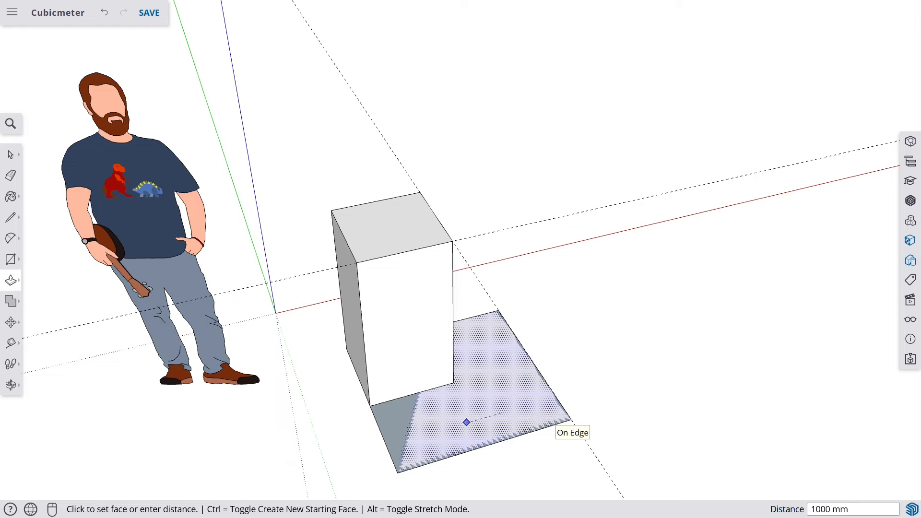
{"action": "left_click", "coordinate": [468, 442]}
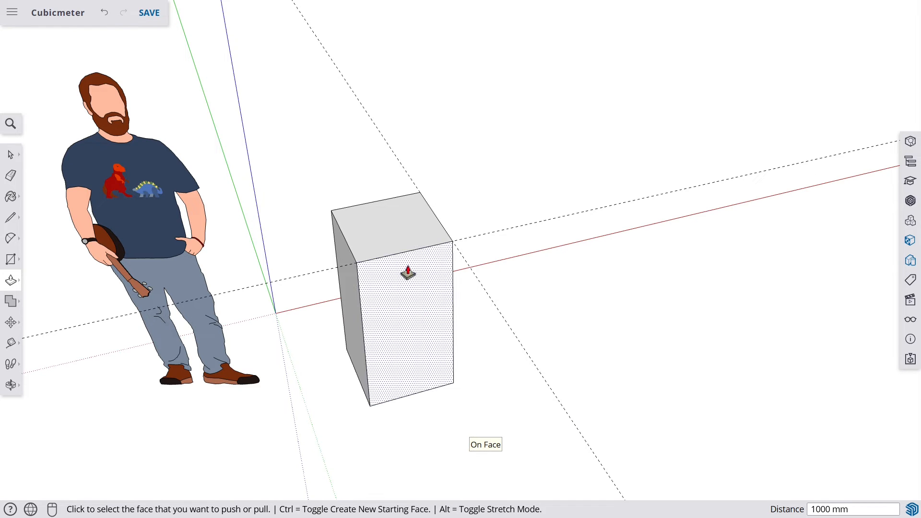
- Try pushing the quarter column's top face down 1000 mm with Push/Pull, and undo that removal
{"action": "left_click", "coordinate": [379, 234]}
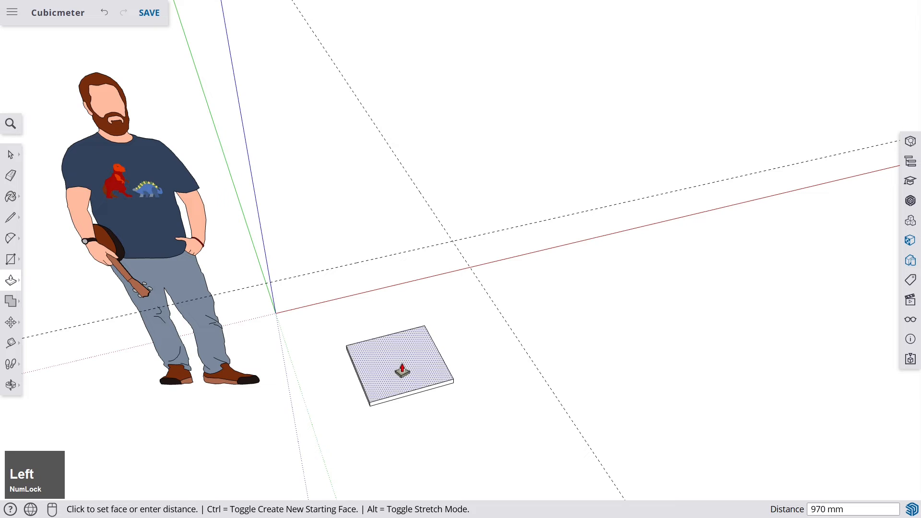
{"action": "left_click", "coordinate": [398, 372]}
{"action": "left_click", "coordinate": [412, 385]}
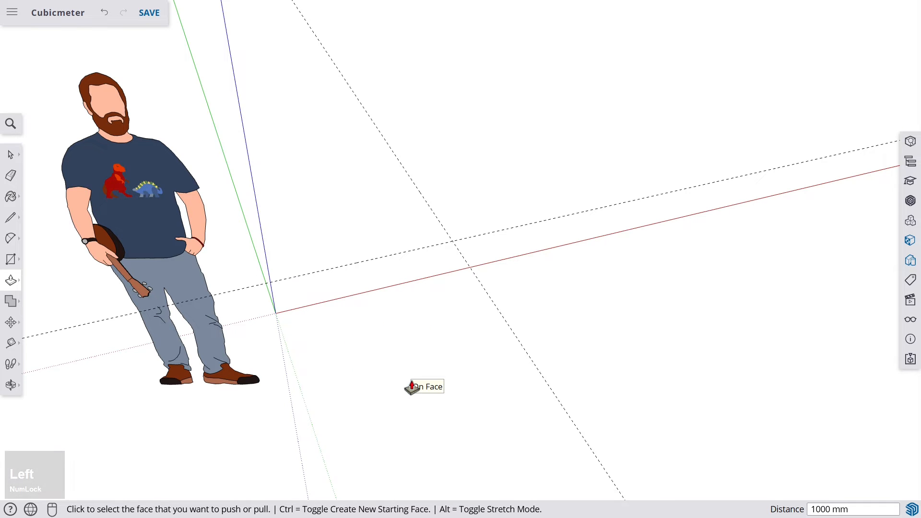
{"action": "key", "text": "ctrl+z"}
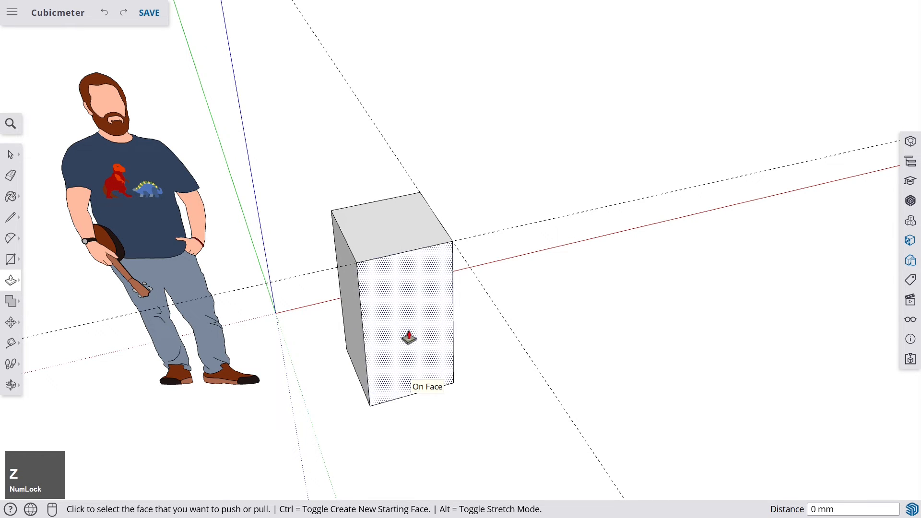
{"action": "scroll", "coordinate": [458, 264], "scroll_direction": "down", "scroll_amount": 2}
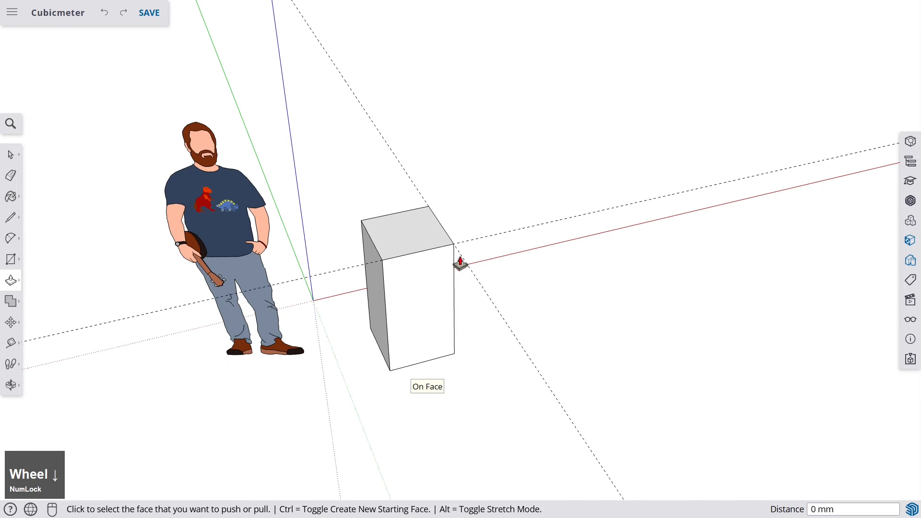
{"action": "middle_click_drag", "start_coordinate": [460, 263], "coordinate": [476, 311]}
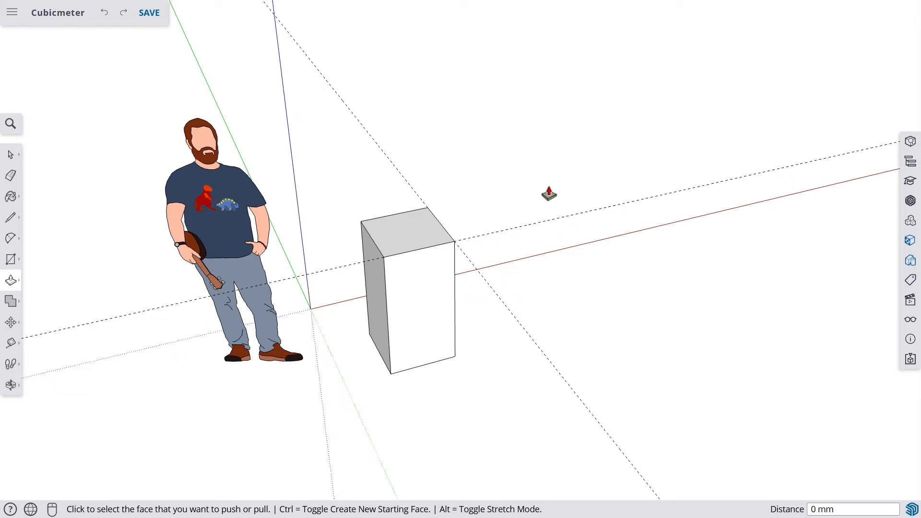
{"action": "key", "text": "space"}
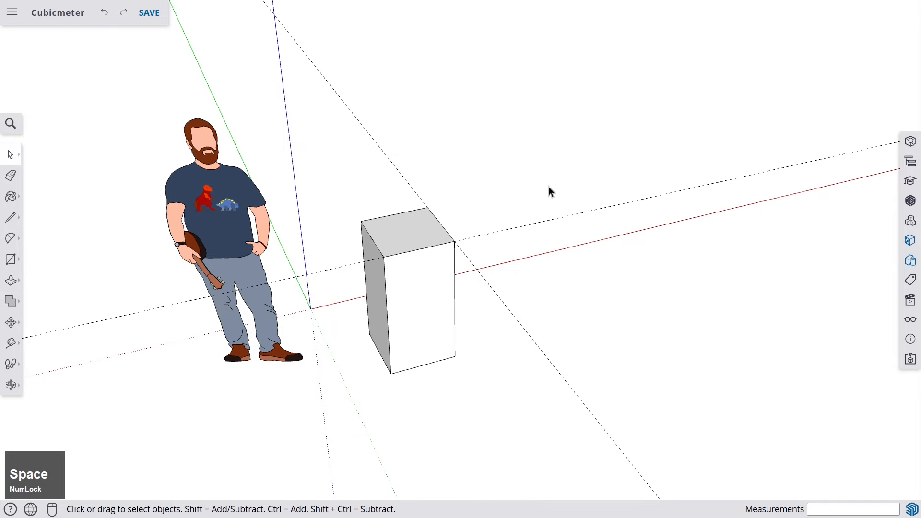
- Delete the two Tape Measure guides crossing at the quarter column's top corner
{"action": "left_click_drag", "start_coordinate": [538, 240], "coordinate": [522, 206]}
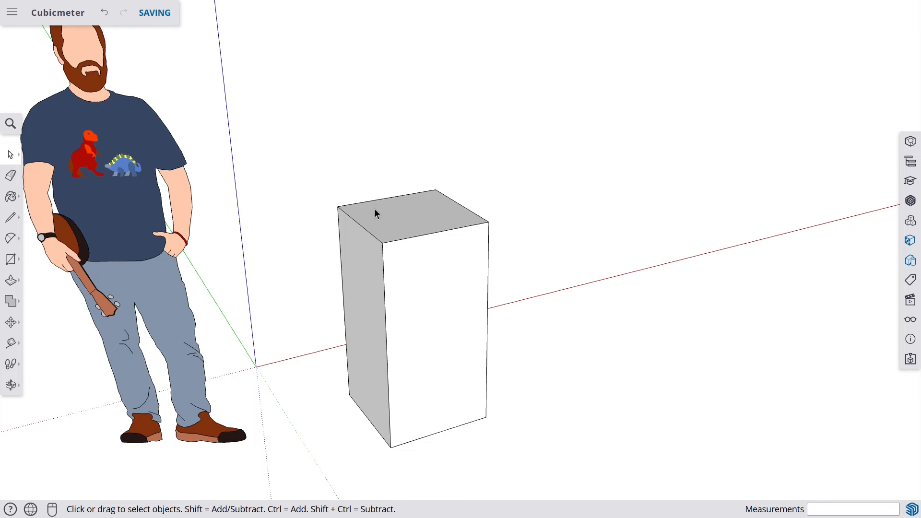
- Add a Tape Measure guide 250 mm above the column's bottom front edge
{"action": "left_click", "coordinate": [377, 214]}
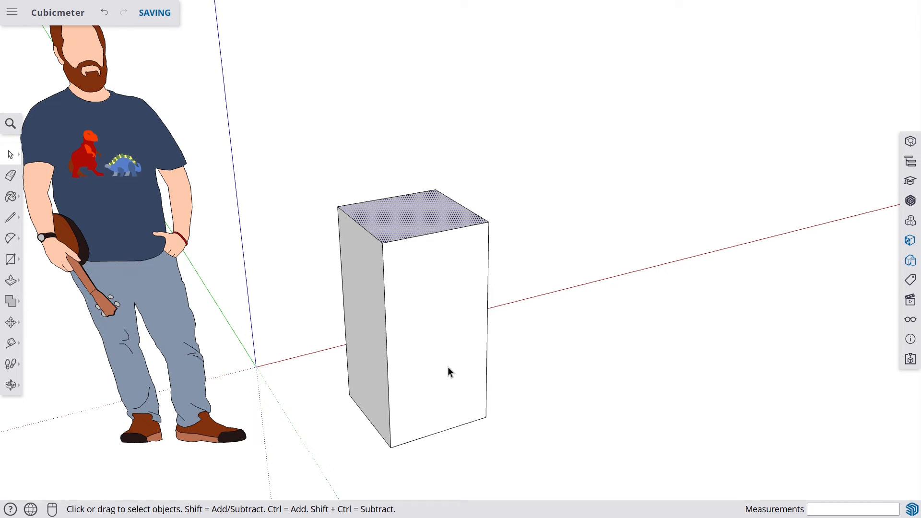
{"action": "key", "text": "t"}
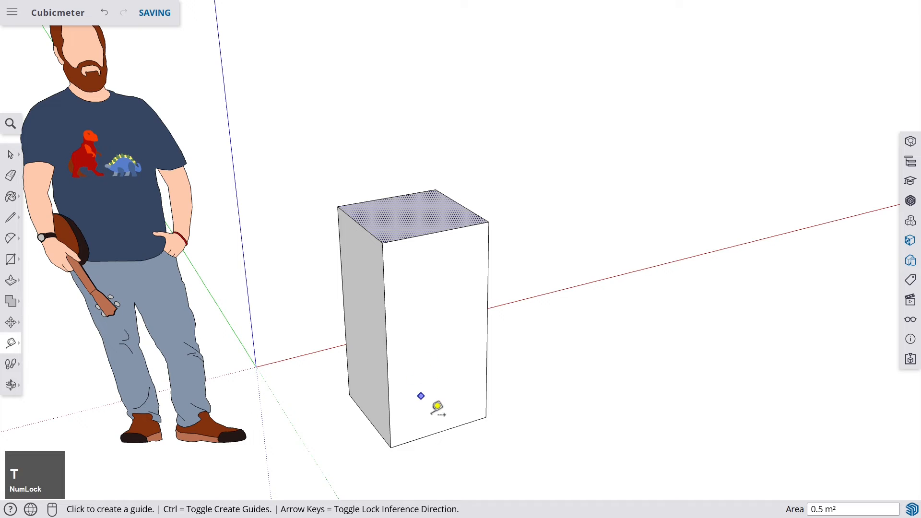
{"action": "left_click", "coordinate": [439, 430]}
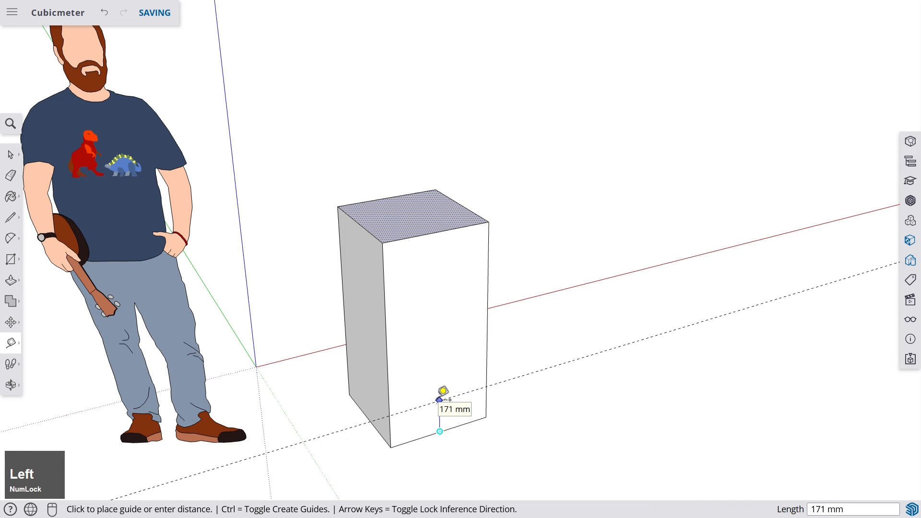
{"action": "type", "text": "250"}
{"action": "key", "text": "Return"}
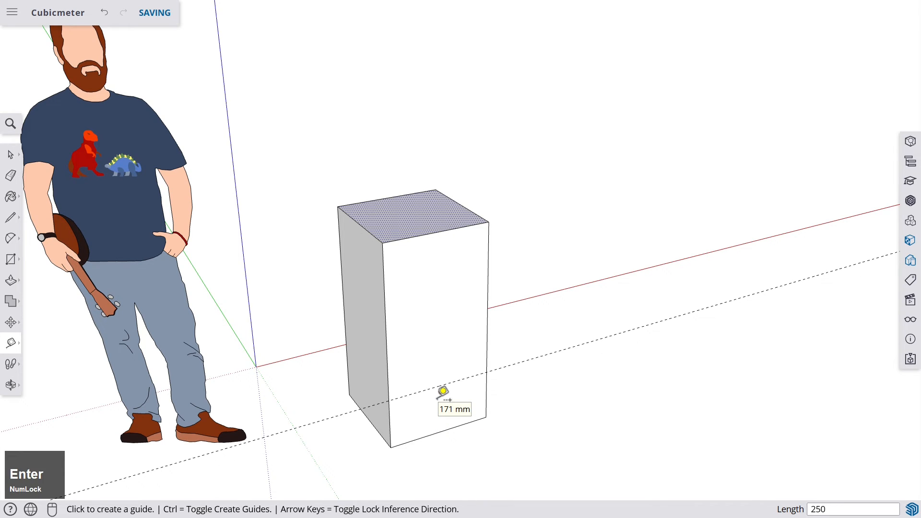
{"action": "key", "text": "space"}
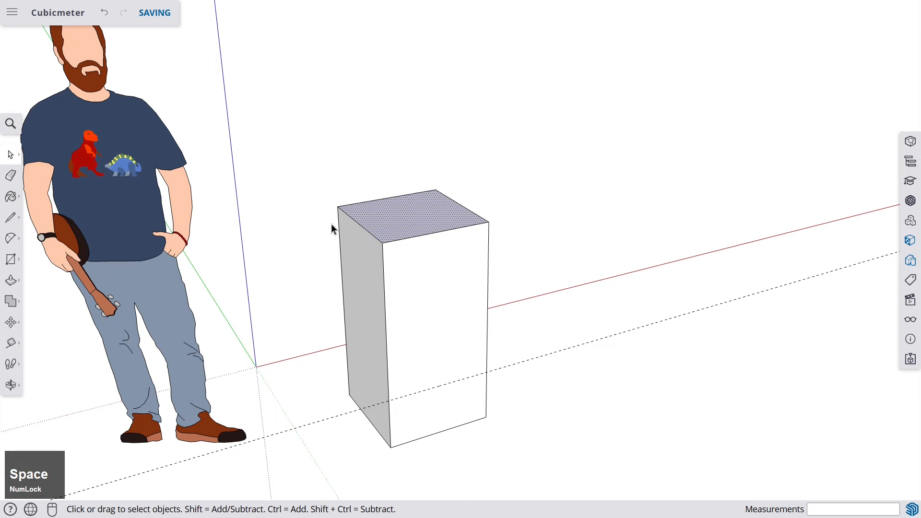
- Try pushing the column's top face down to the guide with Push/Pull, restore the full height and delete the guide
{"action": "key", "text": "p"}
{"action": "left_click", "coordinate": [389, 212]}
{"action": "key", "text": "Left"}
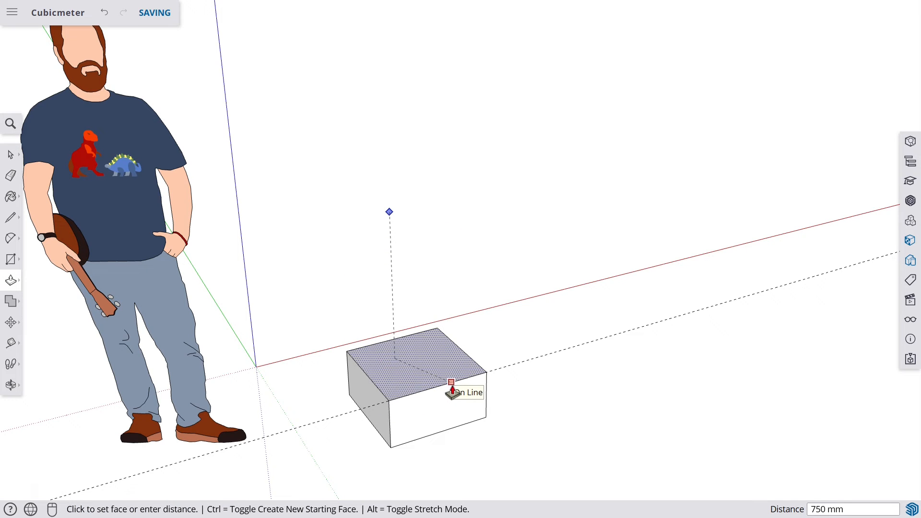
{"action": "key", "text": "space"}
{"action": "left_click_drag", "start_coordinate": [579, 385], "coordinate": [546, 327]}
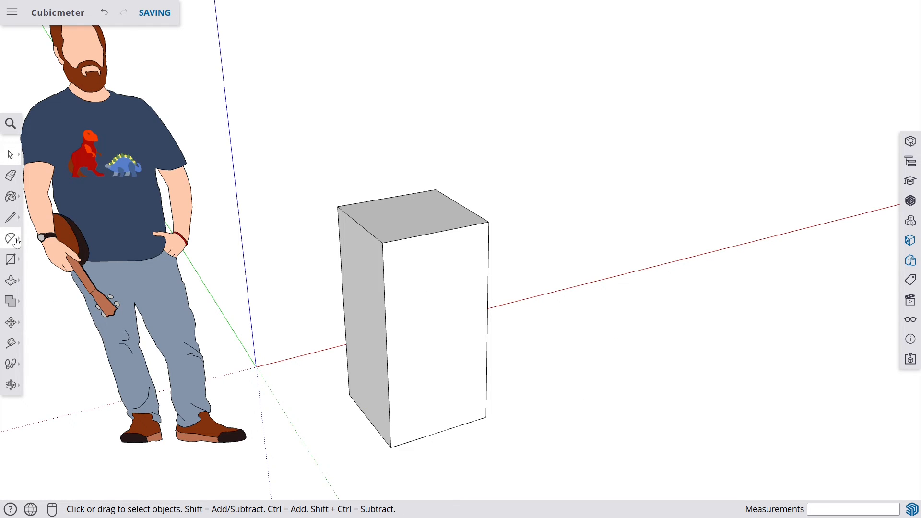
- Push the column's top face down 750 mm with Push/Pull
{"action": "left_click", "coordinate": [11, 280]}
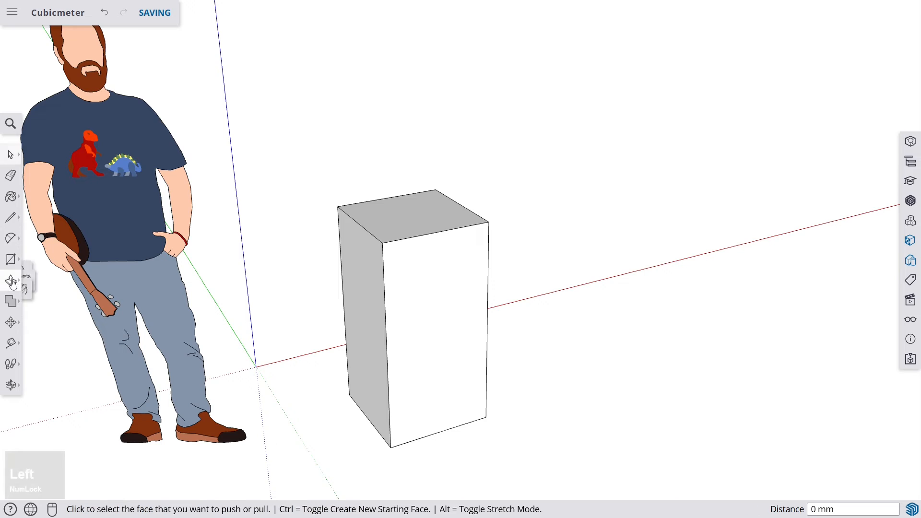
{"action": "left_click", "coordinate": [413, 228]}
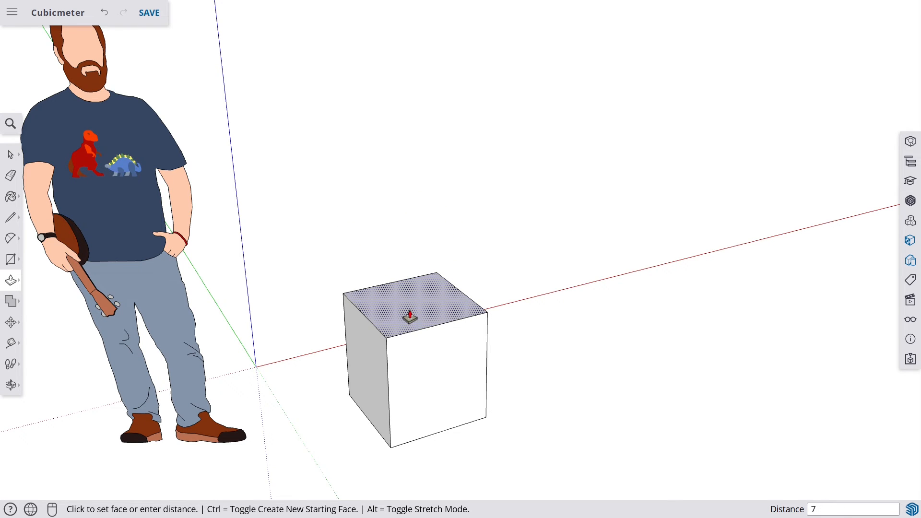
{"action": "type", "text": "50"}
{"action": "key", "text": "Return"}
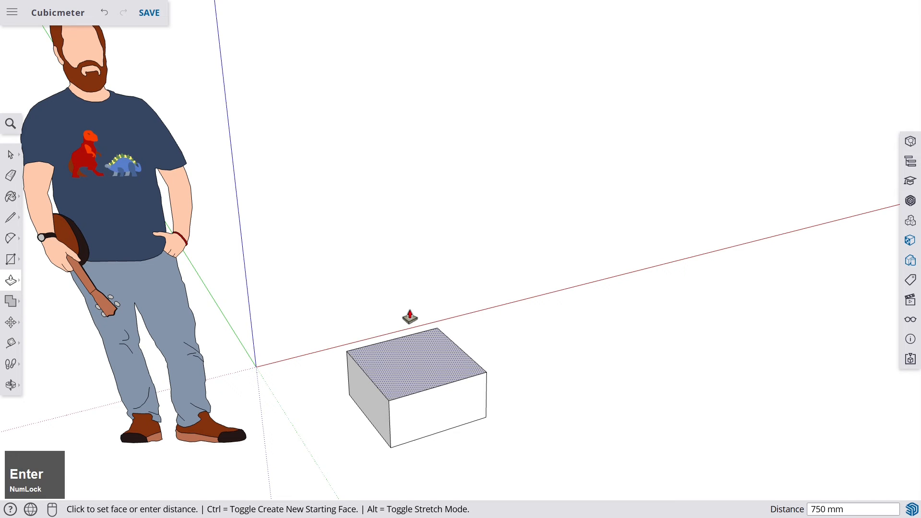
{"action": "middle_click_drag", "start_coordinate": [411, 440], "coordinate": [390, 330]}
{"action": "key", "text": "space"}
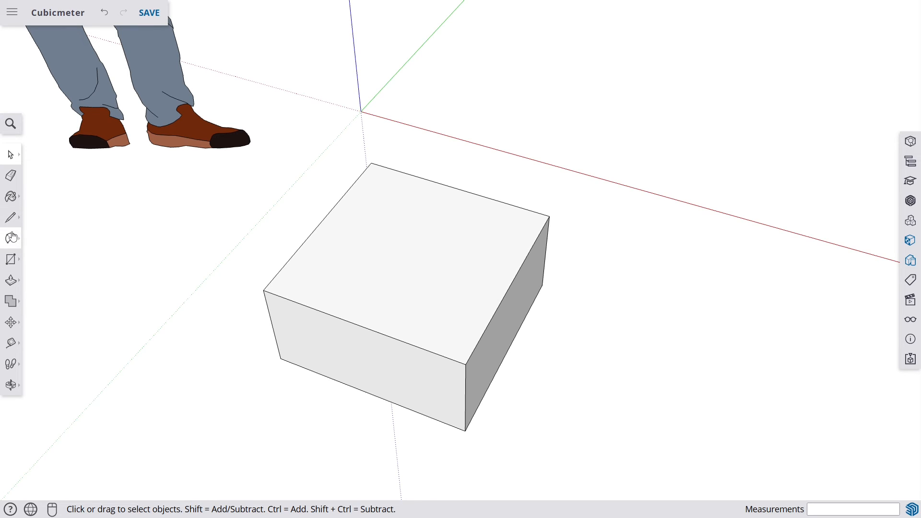
- Offset the block's top face edges 20 mm inward to outline a rim
{"action": "scroll", "coordinate": [384, 348], "scroll_direction": "up", "scroll_amount": 1}
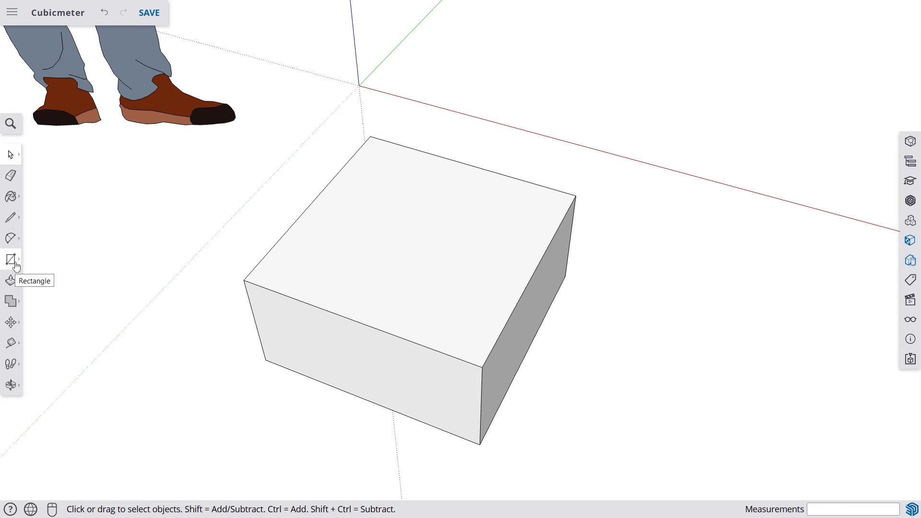
{"action": "left_click", "coordinate": [14, 287]}
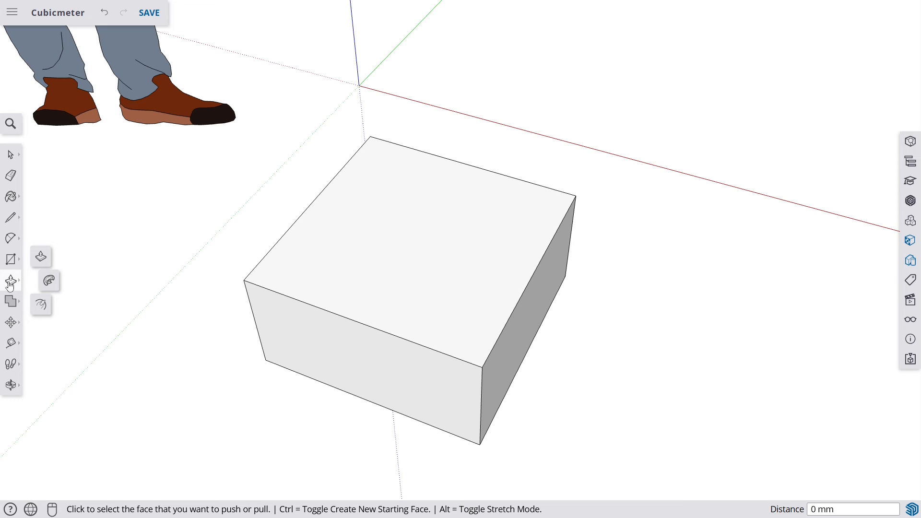
{"action": "left_click", "coordinate": [42, 307]}
{"action": "left_click", "coordinate": [300, 265]}
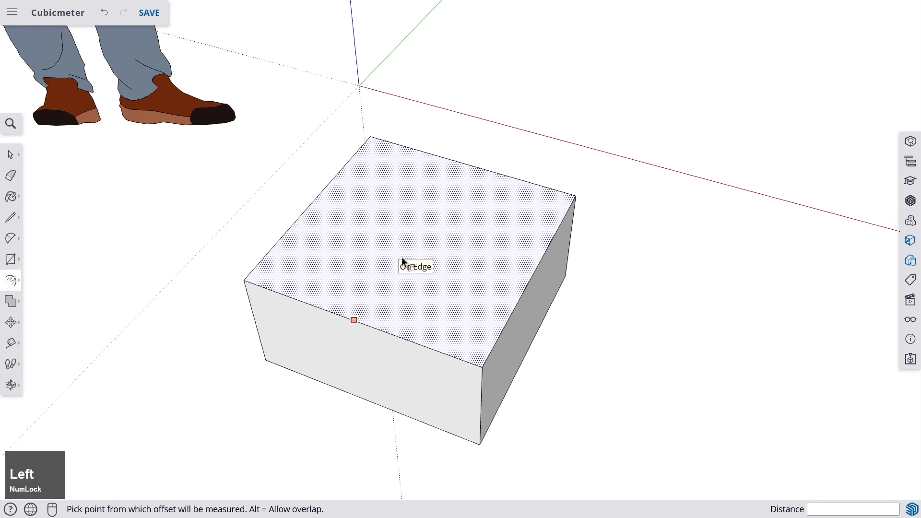
{"action": "key", "text": "Num_Lock"}
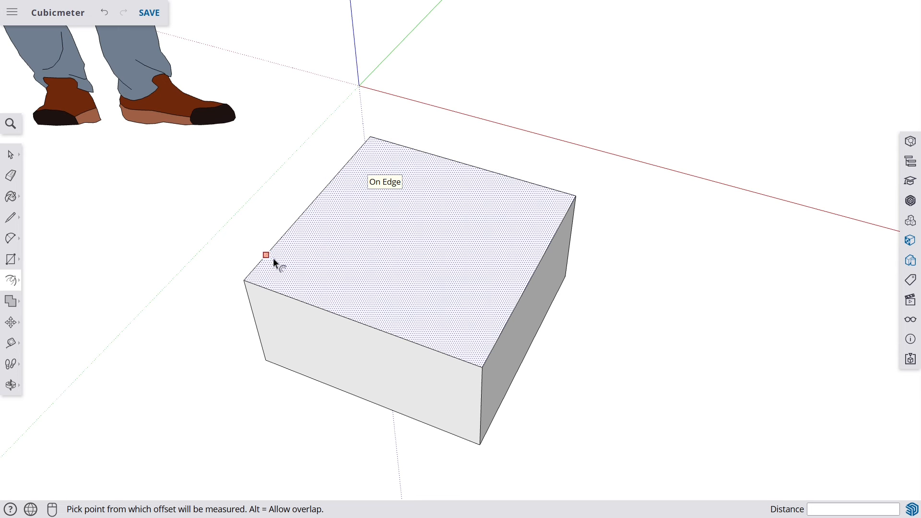
{"action": "left_click", "coordinate": [415, 242]}
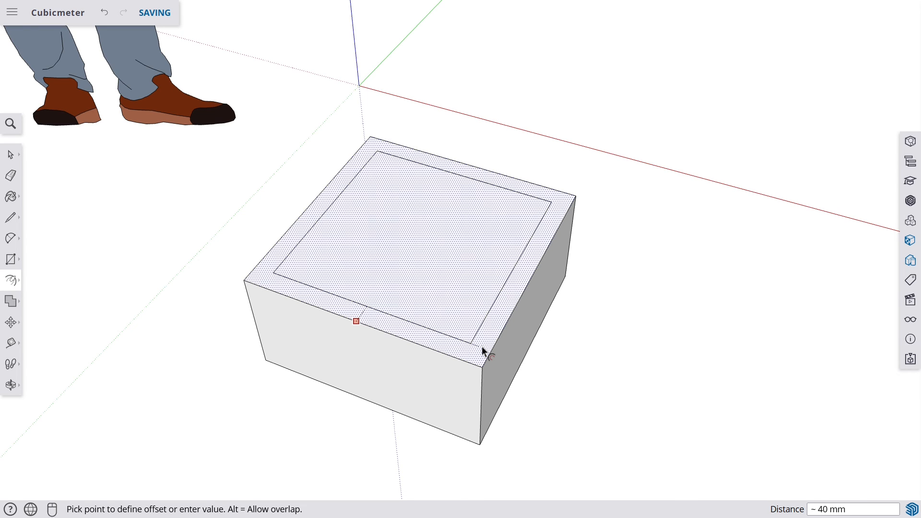
{"action": "type", "text": "20"}
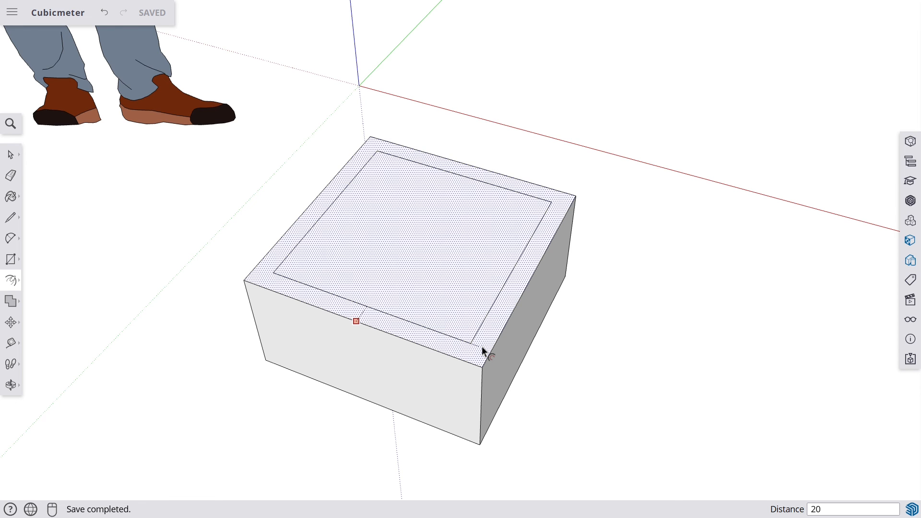
{"action": "key", "text": "Return"}
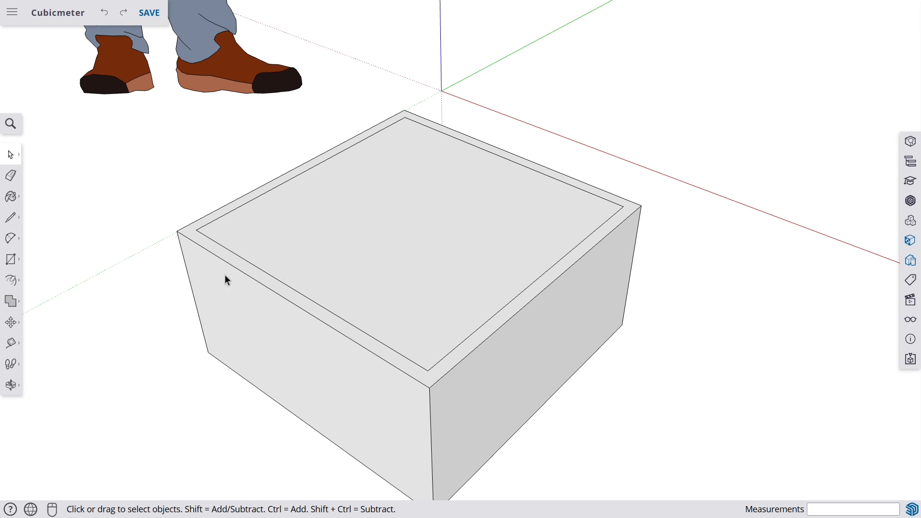
- Push the inner top face down 230 mm with Push/Pull to hollow the block into an open box
{"action": "left_click", "coordinate": [12, 283]}
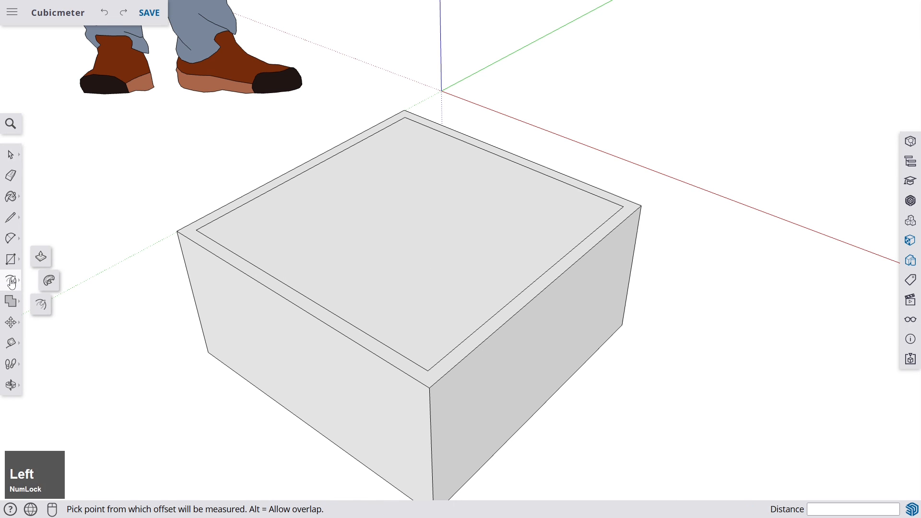
{"action": "left_click", "coordinate": [41, 258]}
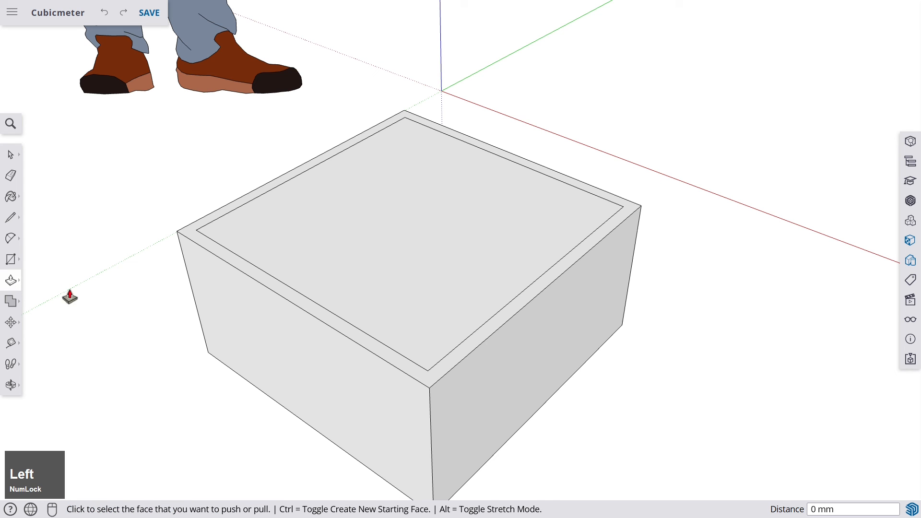
{"action": "left_click", "coordinate": [391, 230]}
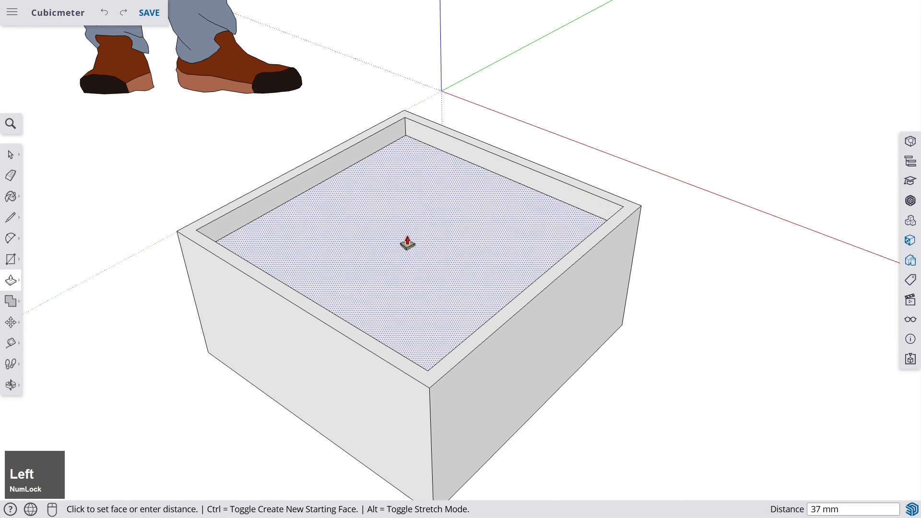
{"action": "middle_click", "coordinate": [427, 248]}
{"action": "middle_click_drag", "start_coordinate": [427, 249], "coordinate": [426, 207]}
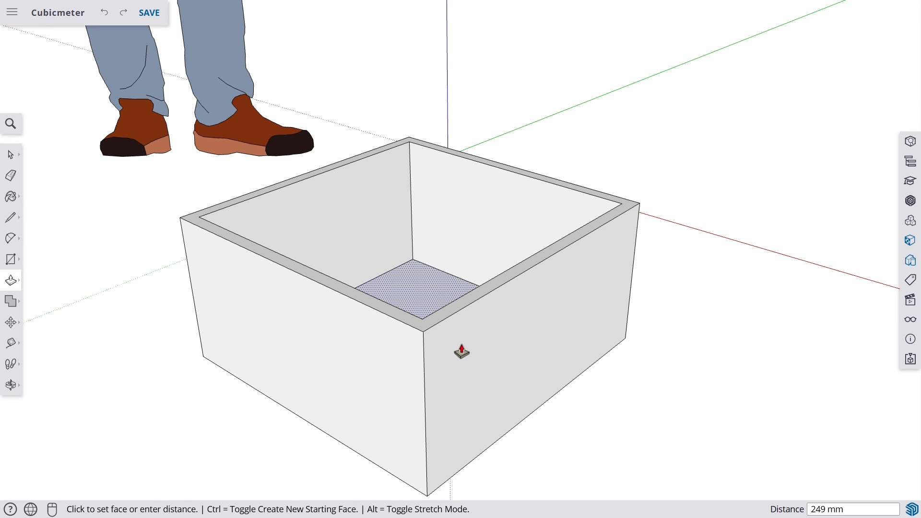
{"action": "type", "text": "230"}
{"action": "key", "text": "Return"}
{"action": "mouse_move", "coordinate": [456, 316]}
{"action": "middle_mouse_down"}
{"action": "mouse_move", "coordinate": [543, 286]}
{"action": "mouse_move", "coordinate": [558, 375]}
{"action": "mouse_move", "coordinate": [473, 323]}
{"action": "mouse_move", "coordinate": [469, 312]}
{"action": "mouse_move", "coordinate": [487, 305]}
{"action": "mouse_move", "coordinate": [379, 251]}
{"action": "mouse_move", "coordinate": [434, 259]}
{"action": "mouse_move", "coordinate": [427, 307]}
{"action": "middle_mouse_up"}
{"action": "key", "text": "space"}
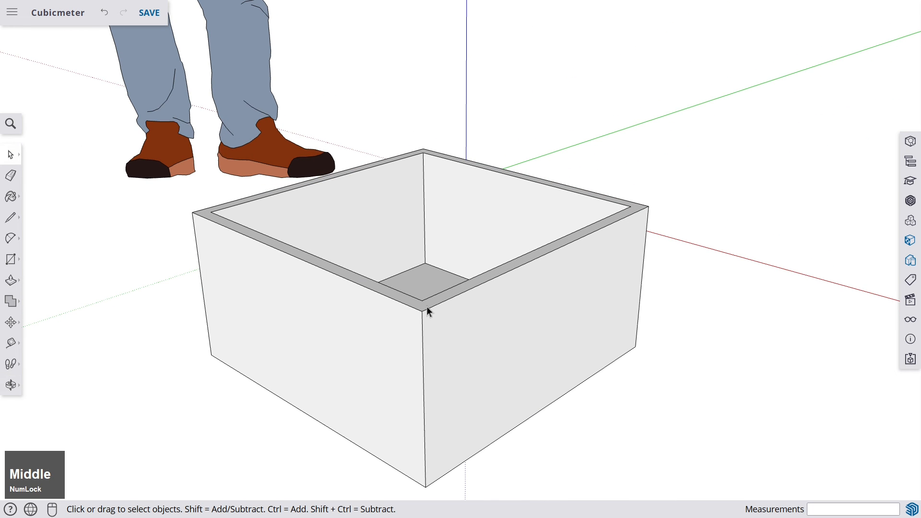